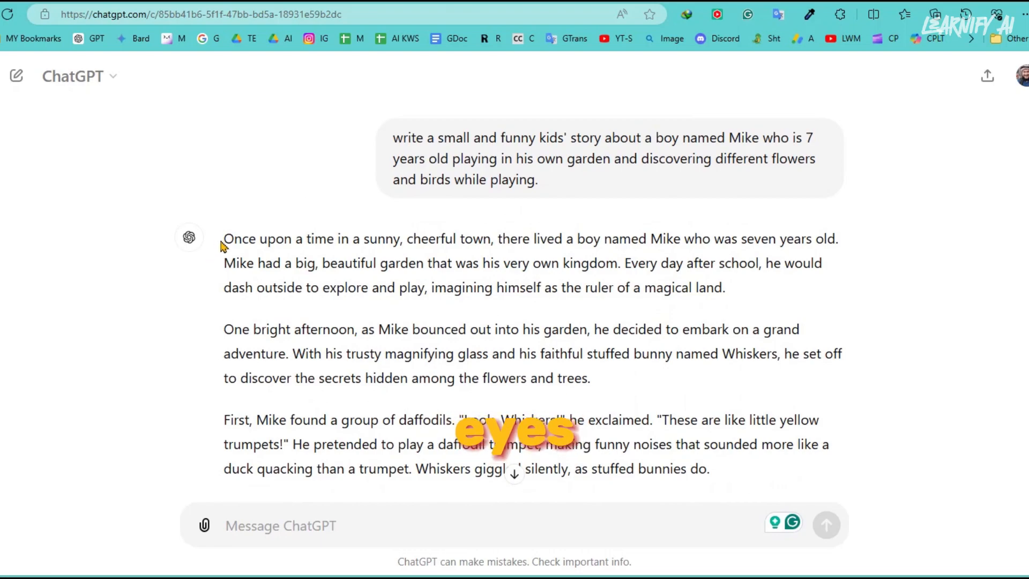
Copy the generated story about Mike's garden from ChatGPT and paste it into the English text box in Google Translate.
drag(221, 241, 659, 379)
right_click(637, 285)
click(666, 296)
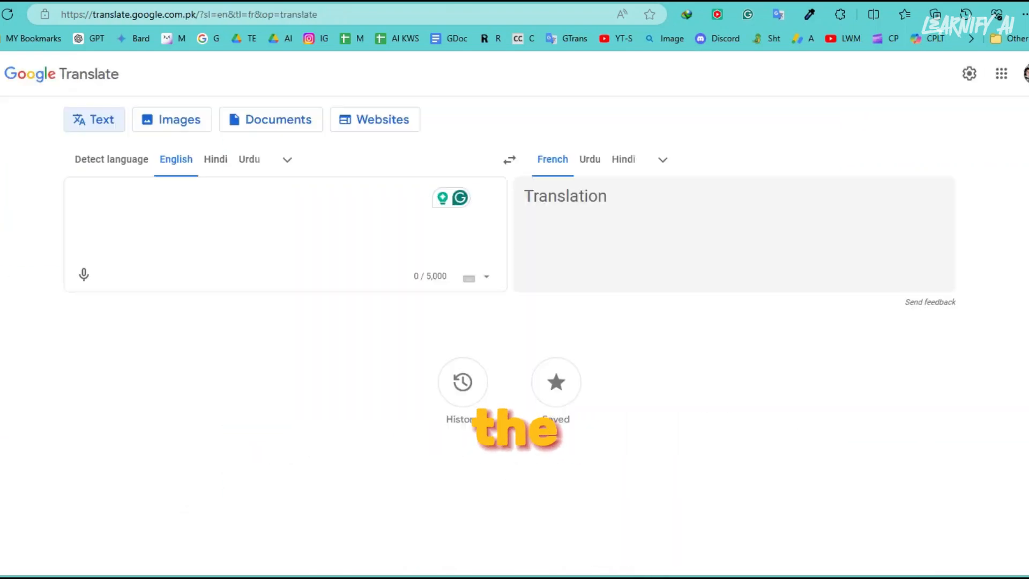
right_click(102, 201)
click(143, 315)
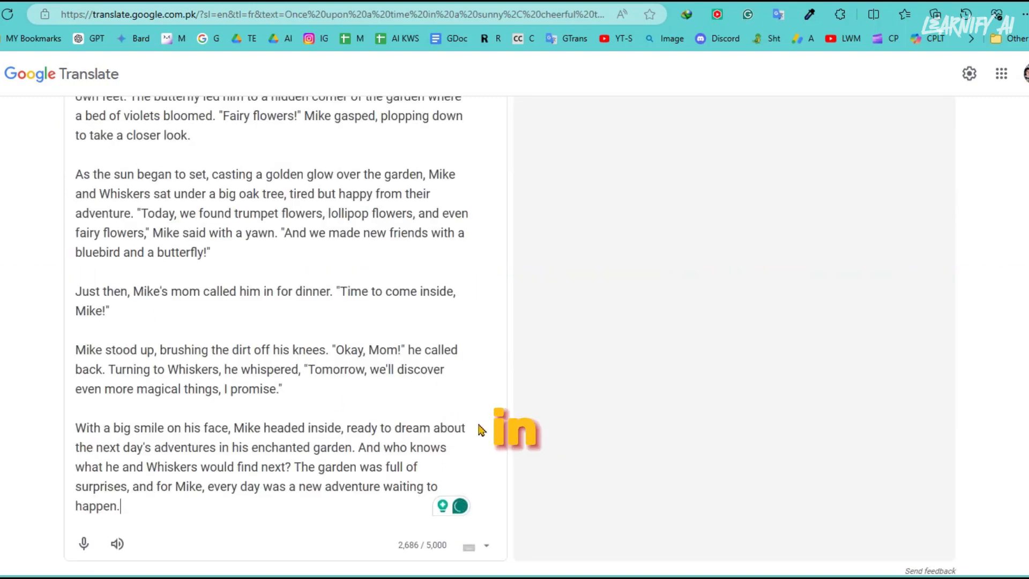
scroll(481, 430, up, 10)
scroll(535, 155, up, 1)
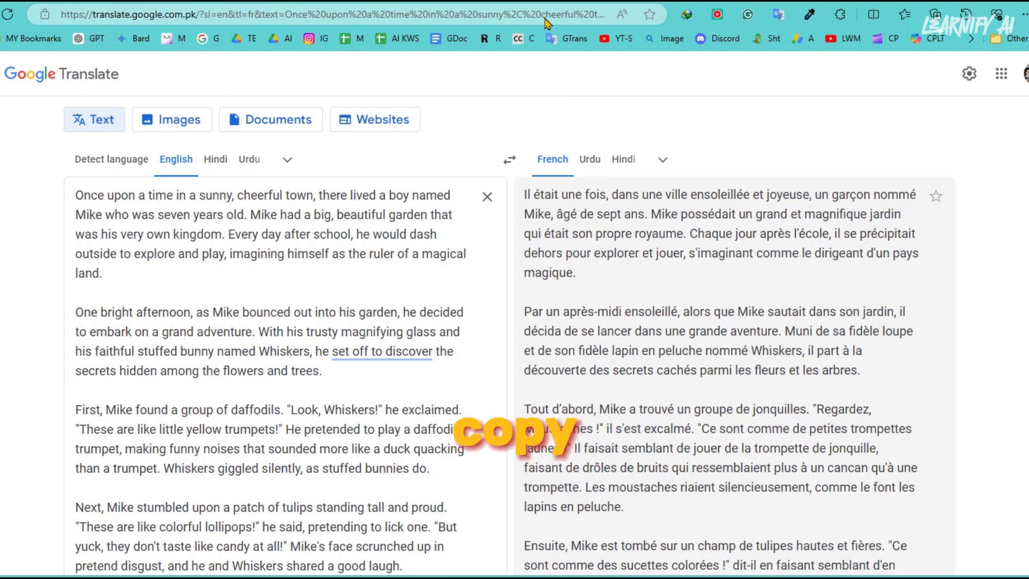
Translate the story into Italian and look through the full translation.
scroll(696, 321, down, 5)
scroll(697, 322, up, 5)
click(662, 159)
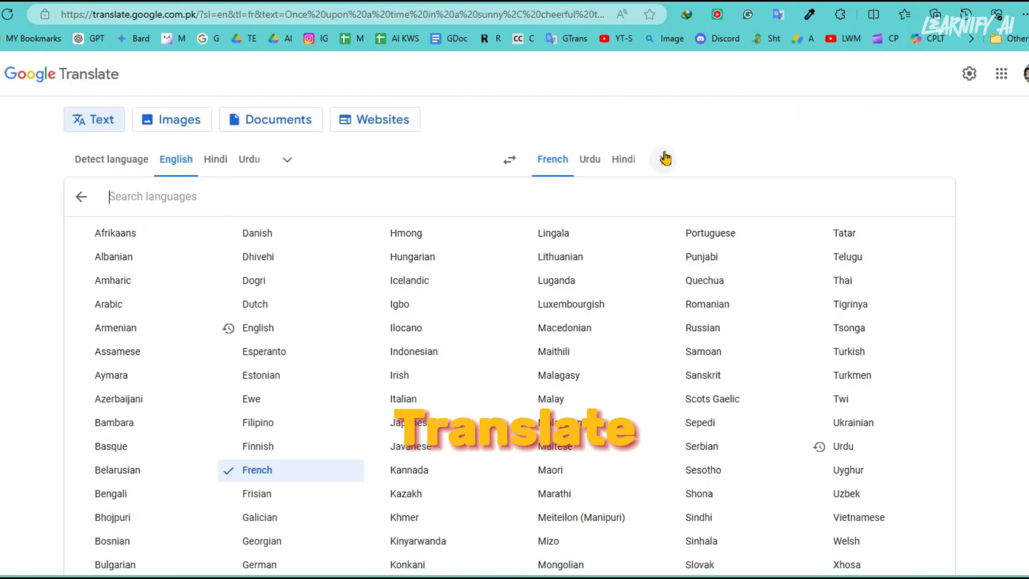
click(403, 398)
scroll(552, 405, down, 15)
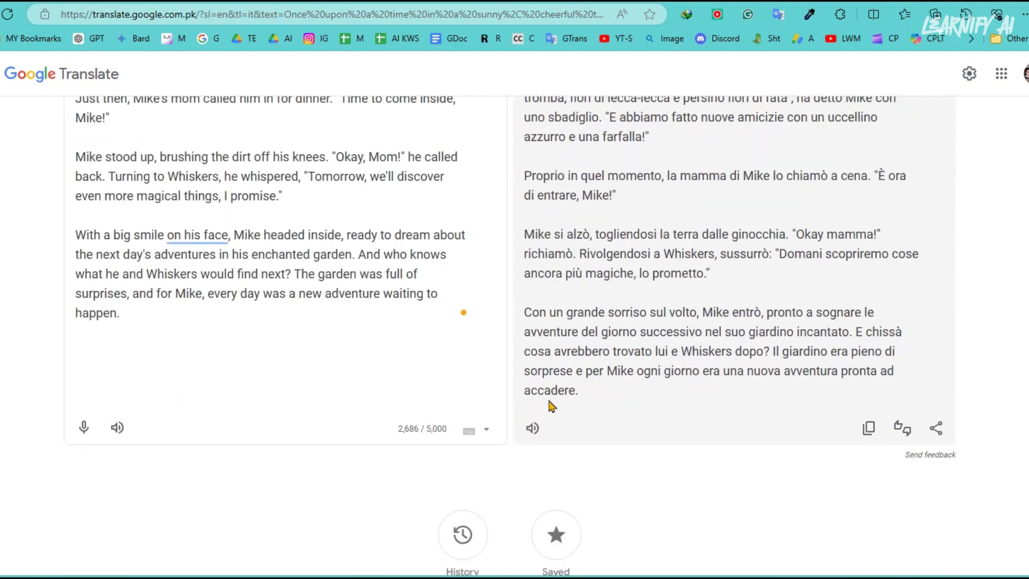
scroll(552, 404, up, 15)
scroll(549, 405, up, 2)
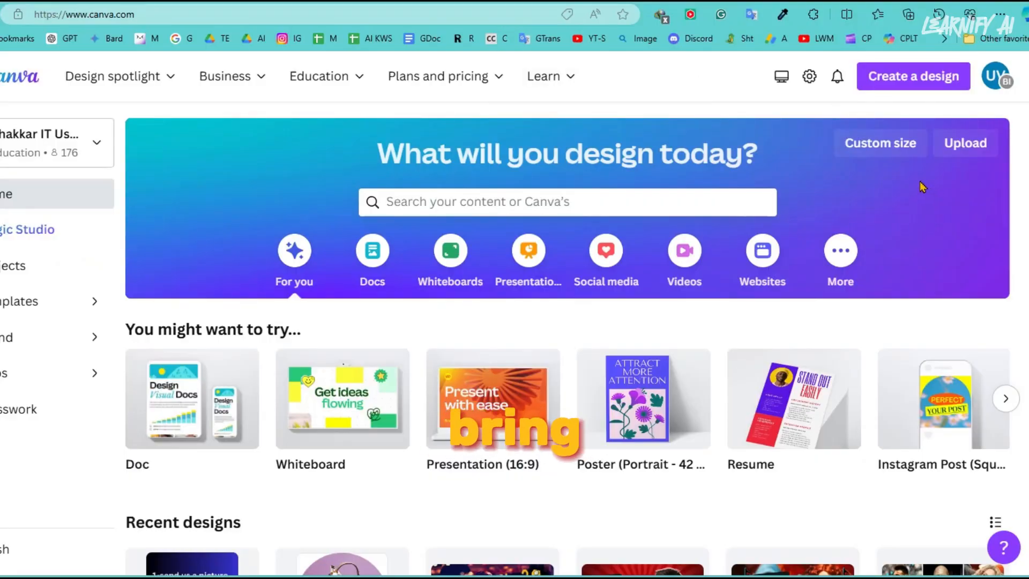
Switch to Canva and create a new 1920 × 1080 px Video design.
click(898, 82)
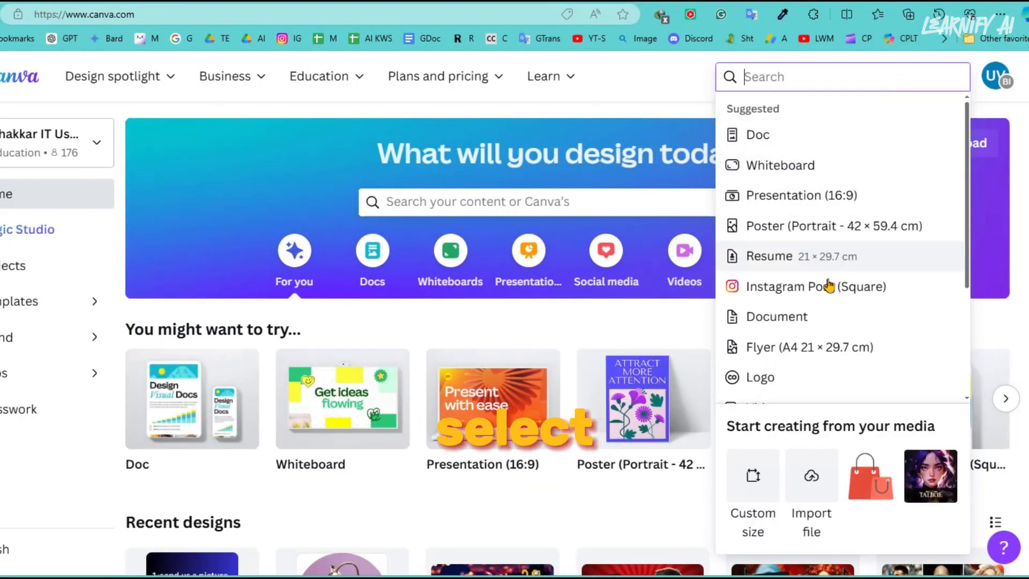
scroll(826, 314, down, 3)
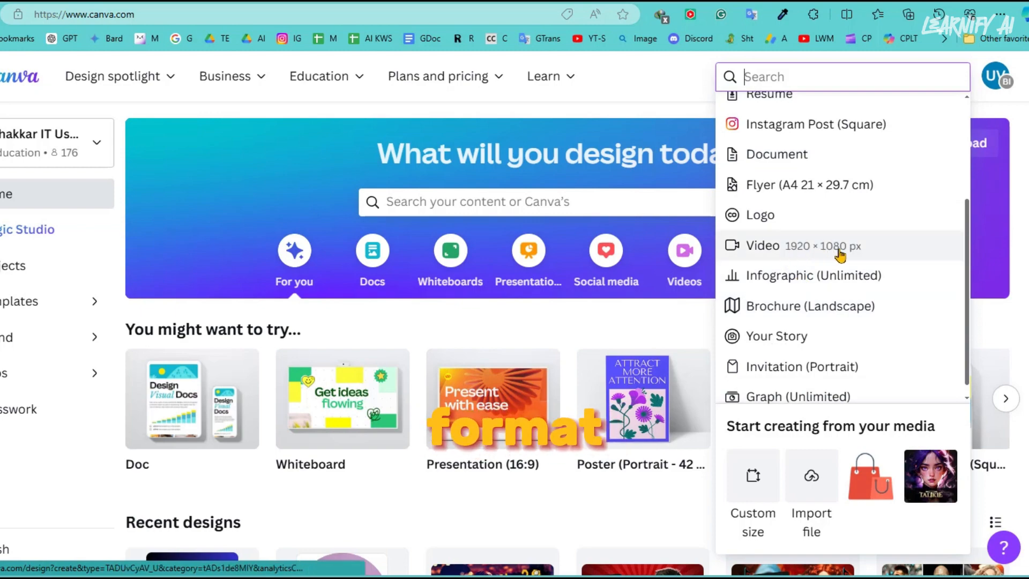
click(800, 248)
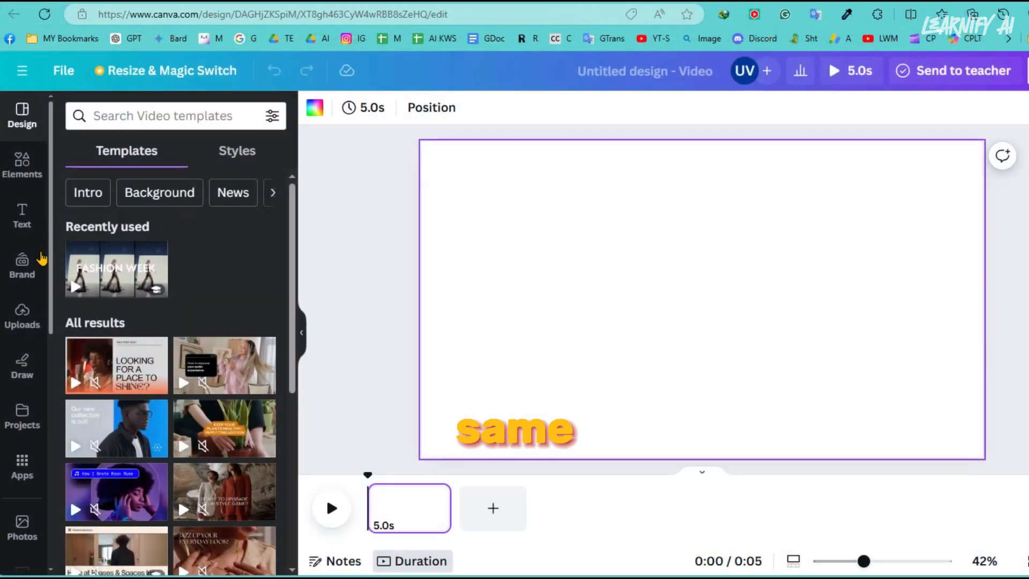
Find the Magic Media app among the Canva apps and open its graphics generator.
scroll(21, 399, down, 5)
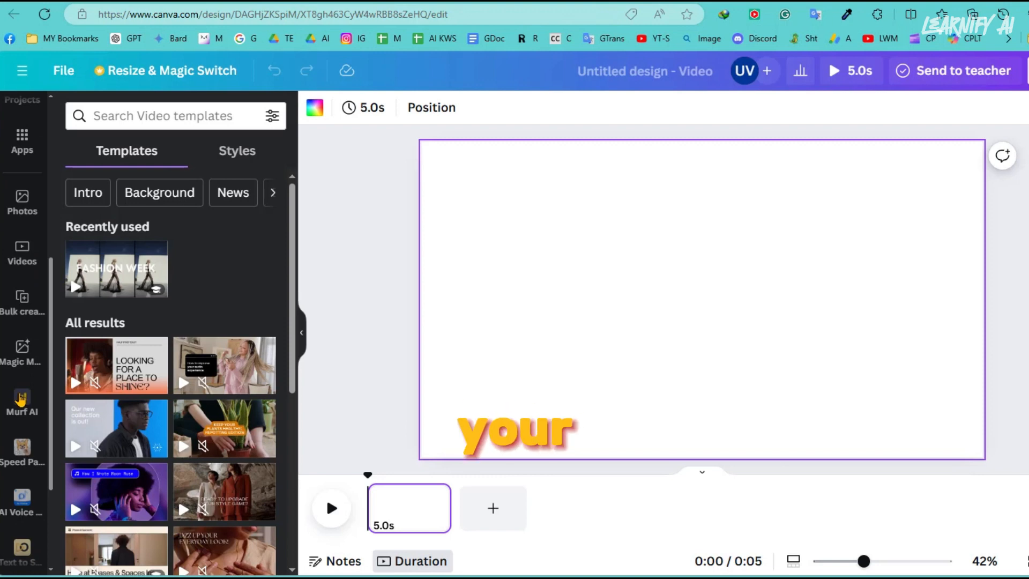
scroll(21, 400, up, 3)
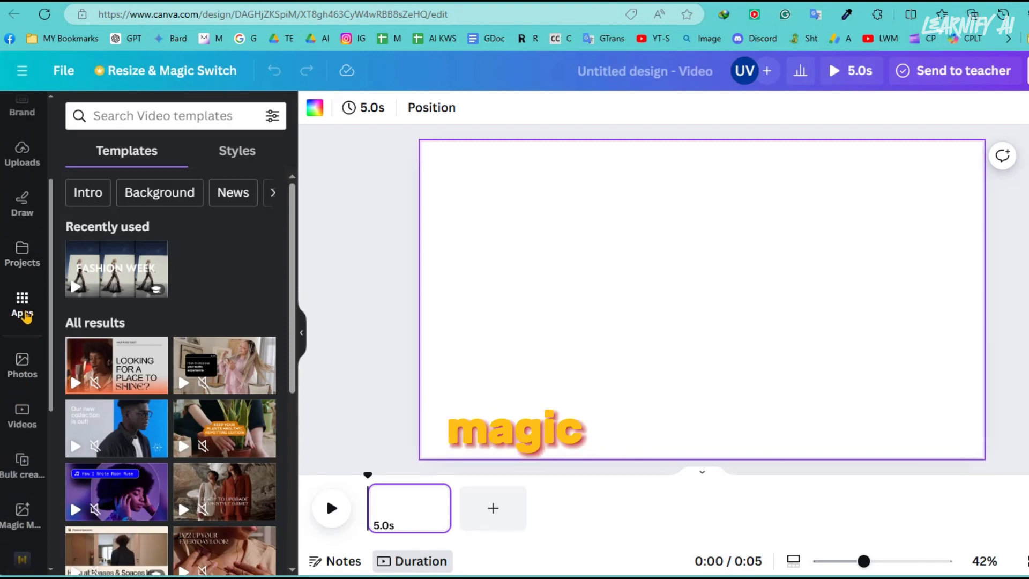
click(24, 314)
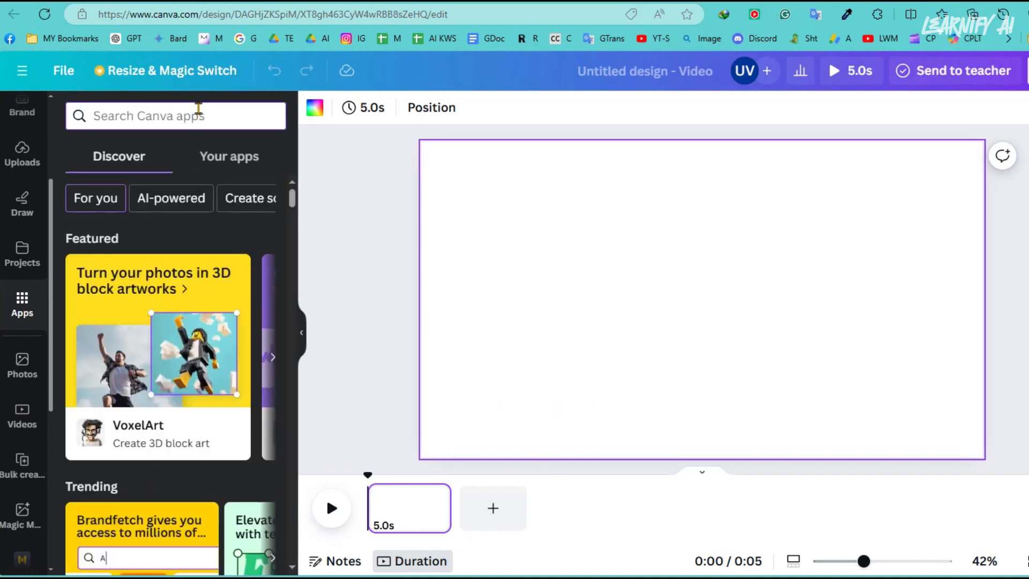
text(Magic Media)
key(Return)
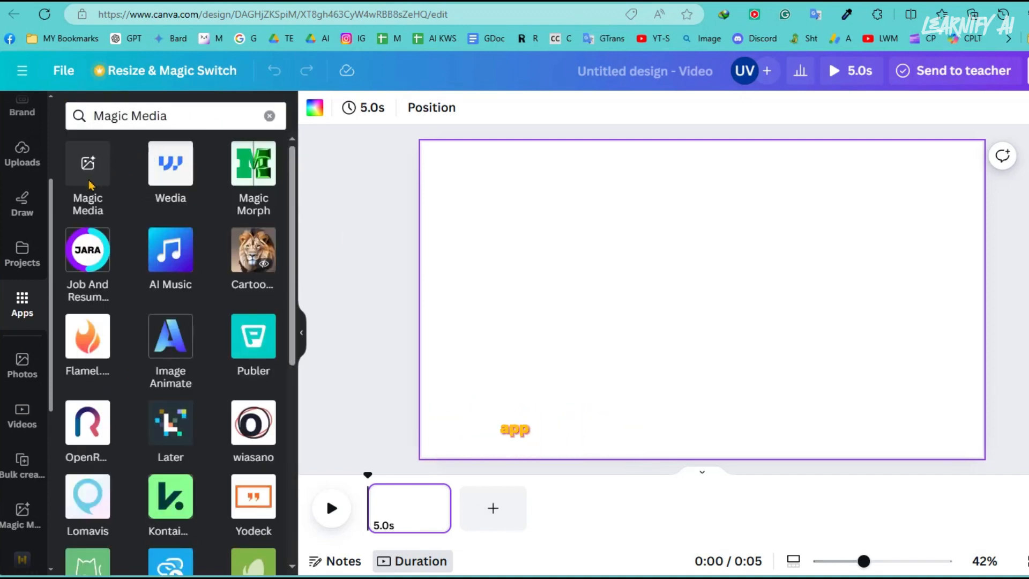
click(92, 177)
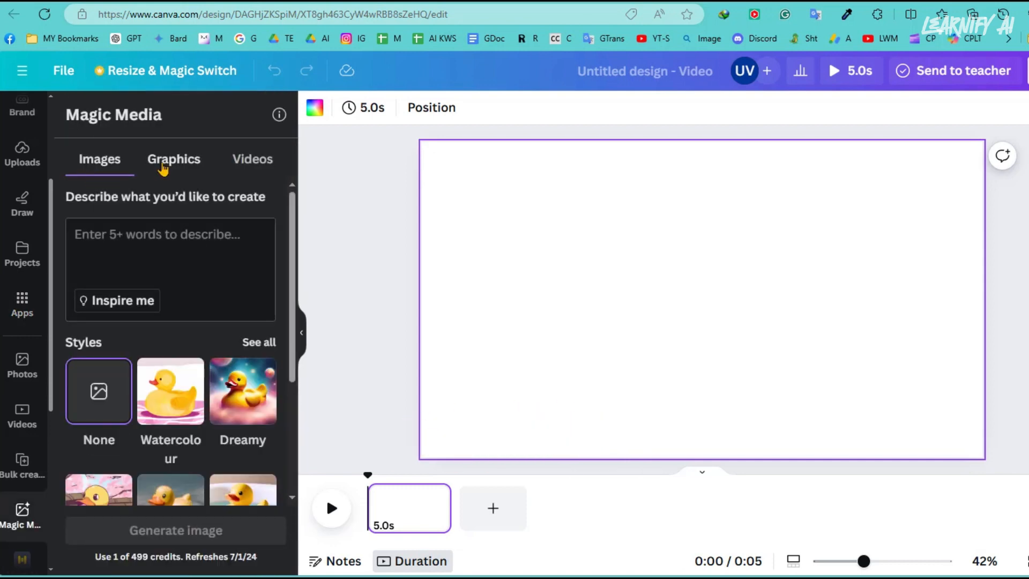
click(179, 168)
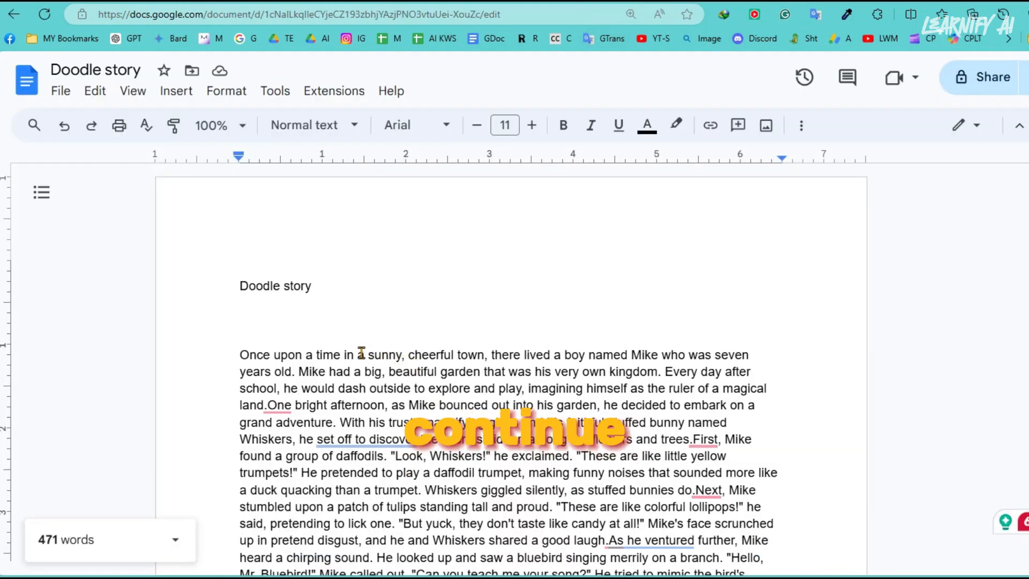
In the Doodle story document, copy the first sentence from "in a sunny, cheerful town" through "seven years old.".
drag(346, 350, 382, 349)
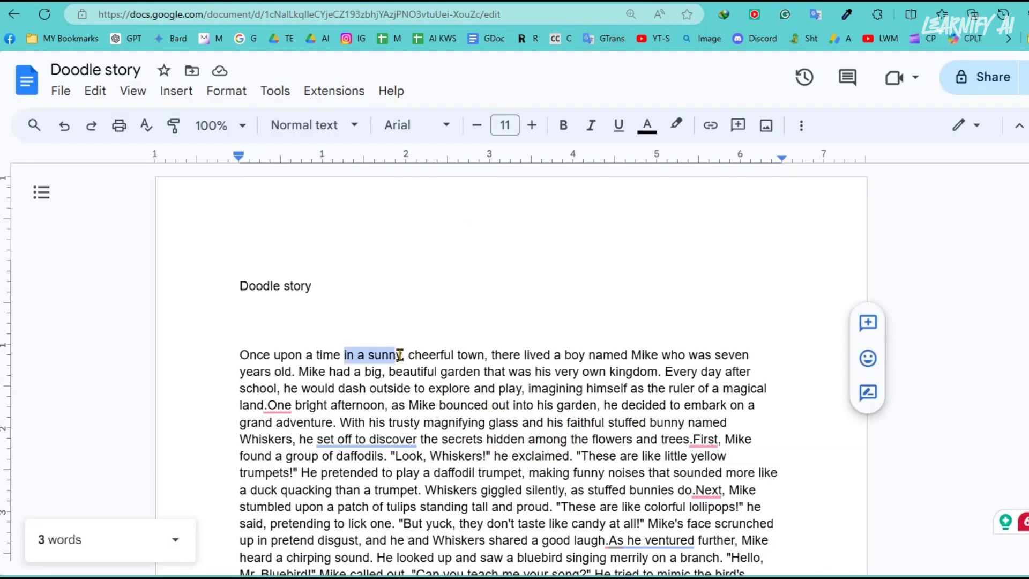
drag(310, 358, 301, 371)
key(ctrl+c)
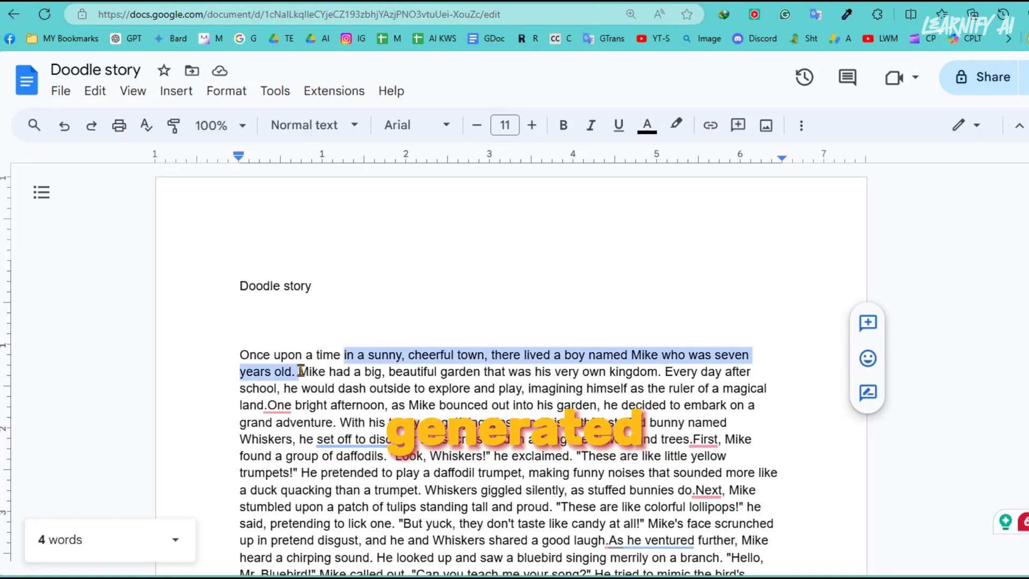
right_click(384, 351)
click(459, 172)
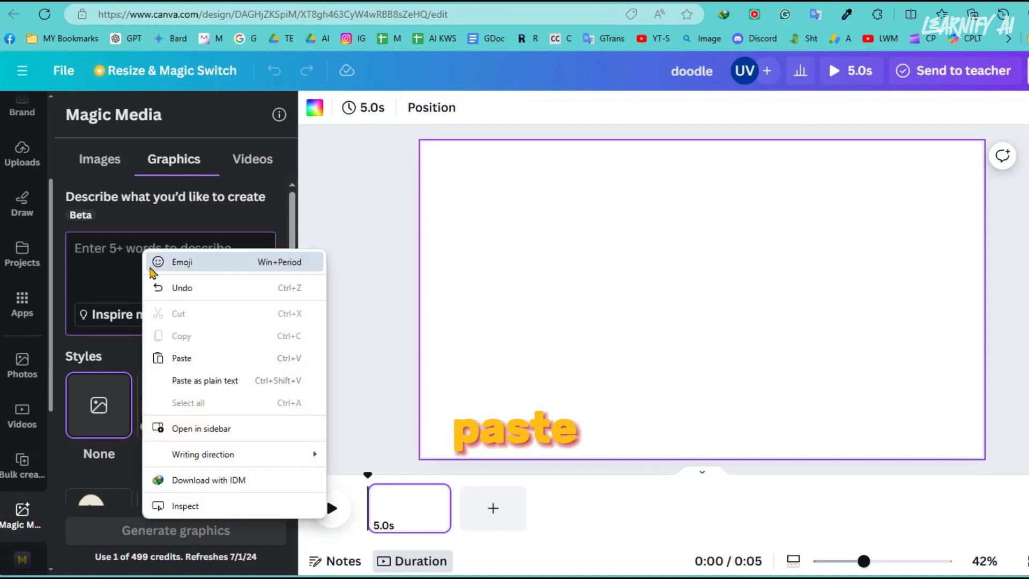
Paste the copied sentence as the graphics prompt in Canva and generate graphics in the Hand drawn style.
click(172, 356)
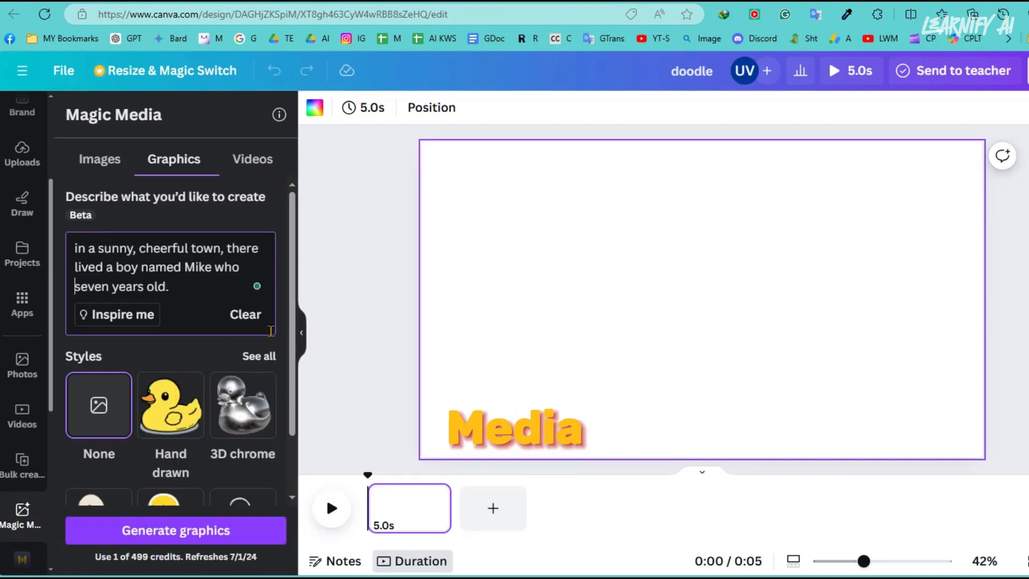
scroll(187, 308, down, 2)
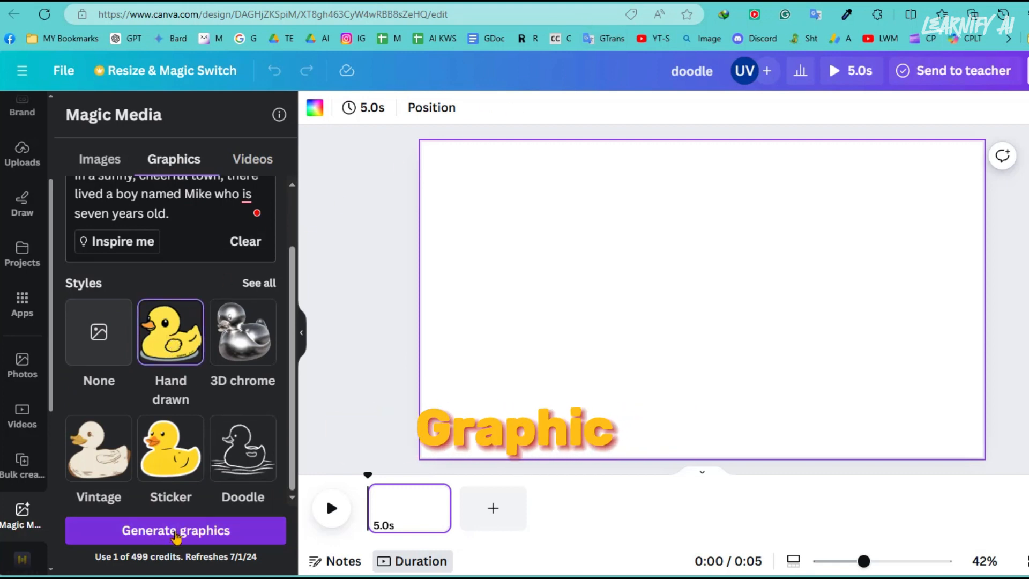
click(176, 533)
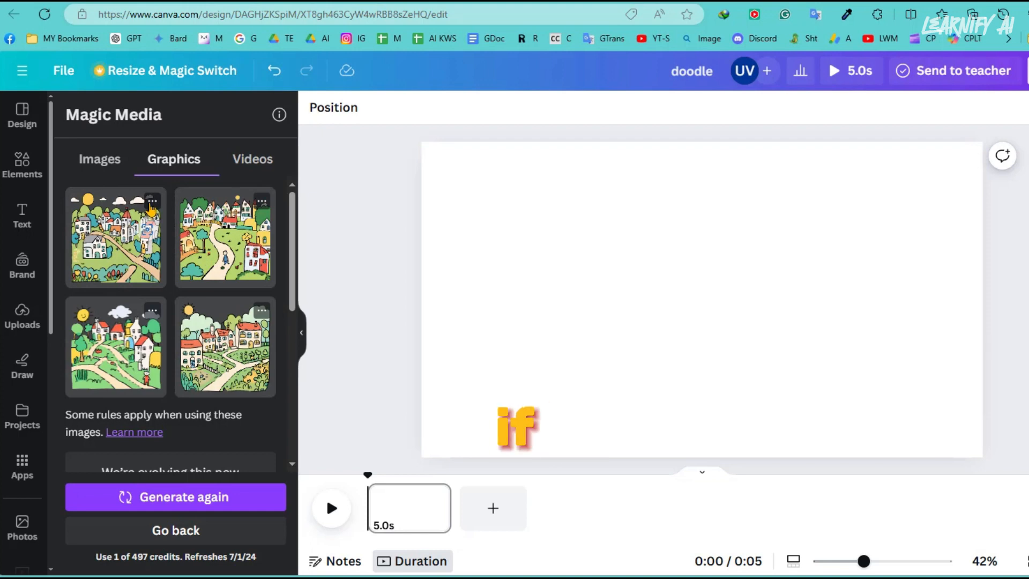
Generate more variations of the second town graphic, the one with a figure on the winding path.
click(151, 202)
click(153, 310)
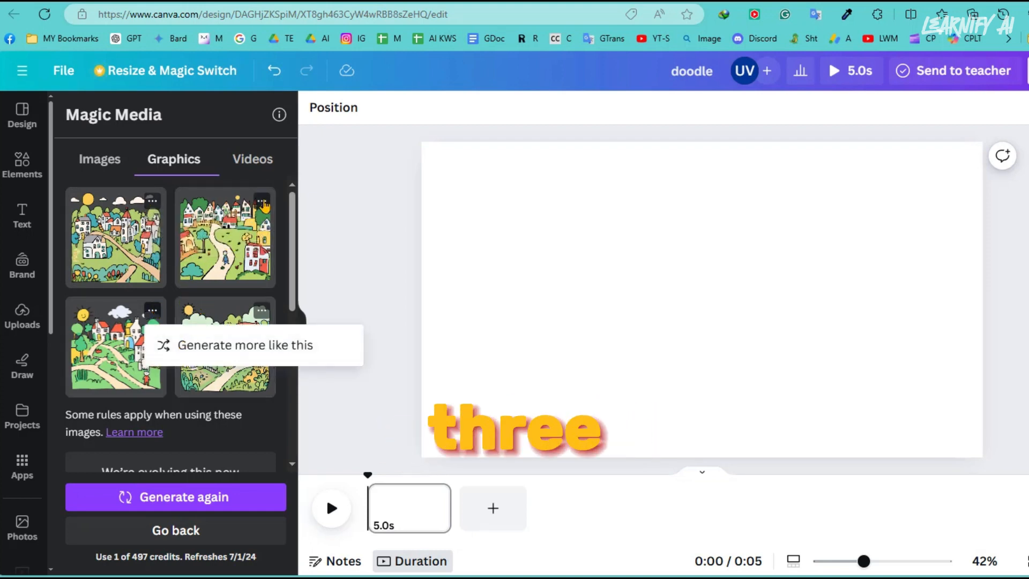
click(262, 202)
click(350, 246)
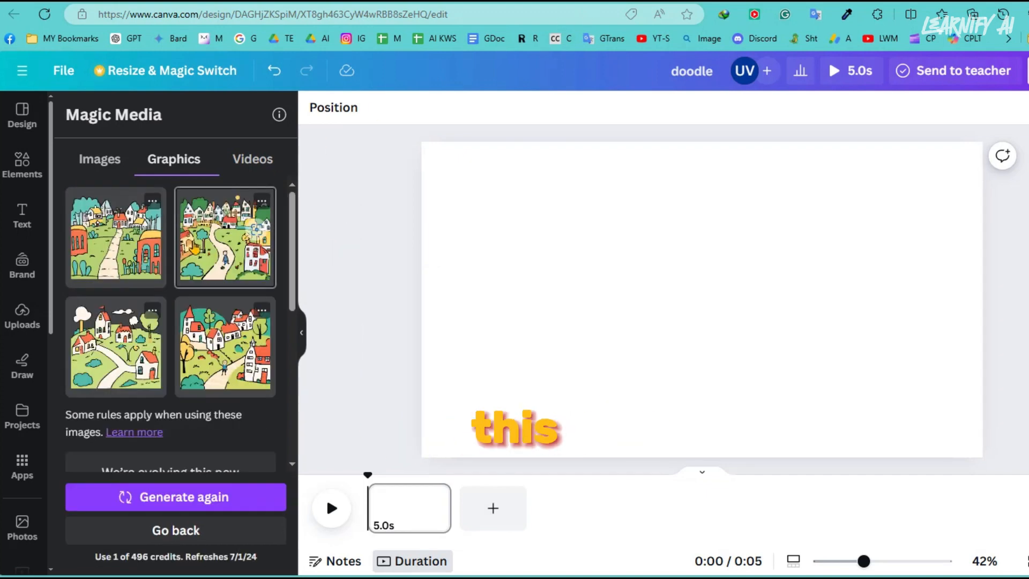
Place the winding-path town graphic on the page, stretch it to full page width, and position it over the upper part.
click(231, 240)
drag(666, 280, 513, 239)
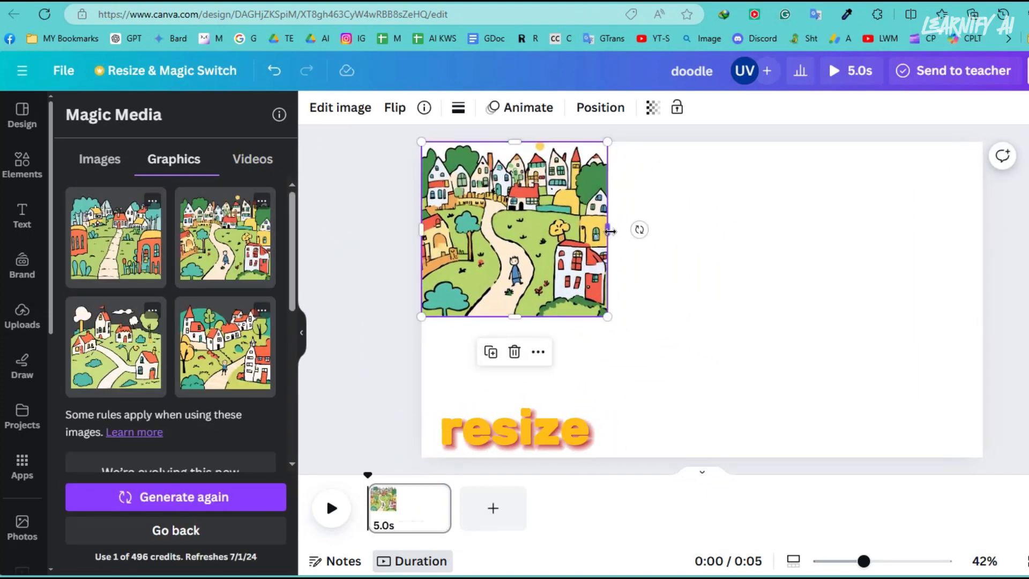
drag(610, 231, 982, 229)
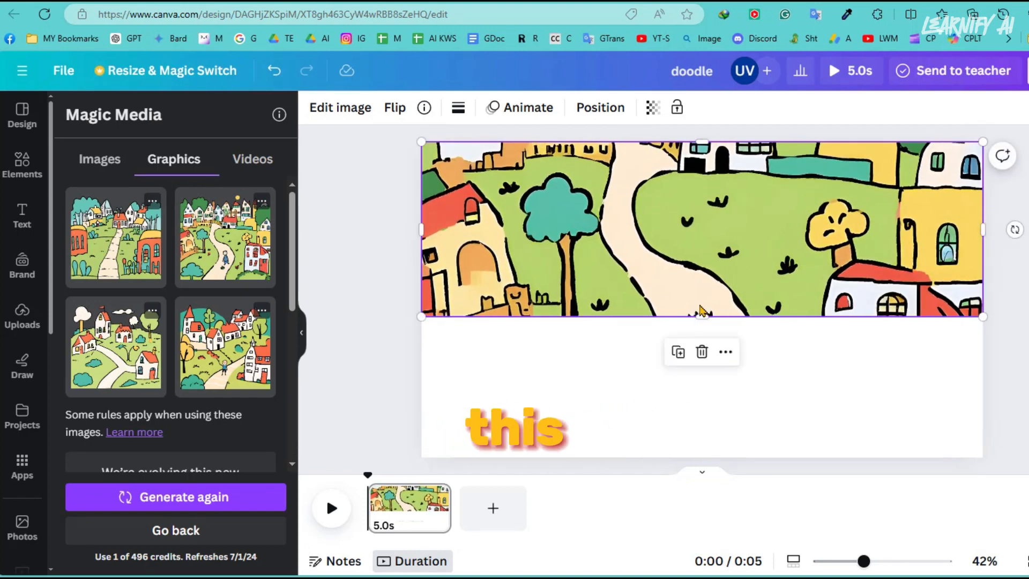
drag(693, 317, 692, 412)
drag(682, 349, 682, 281)
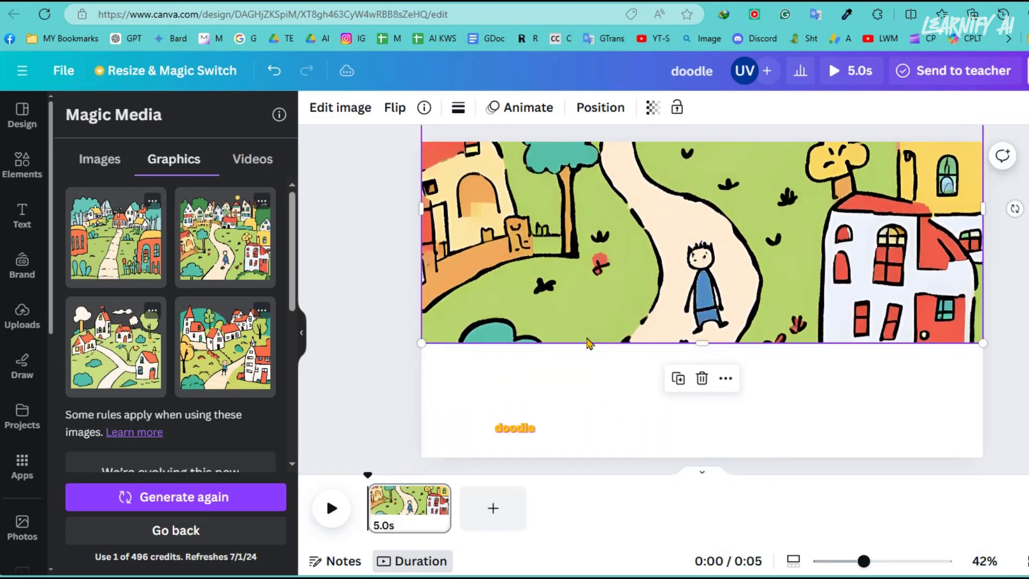
Set the page background to the light lime green default colour.
click(358, 191)
click(316, 110)
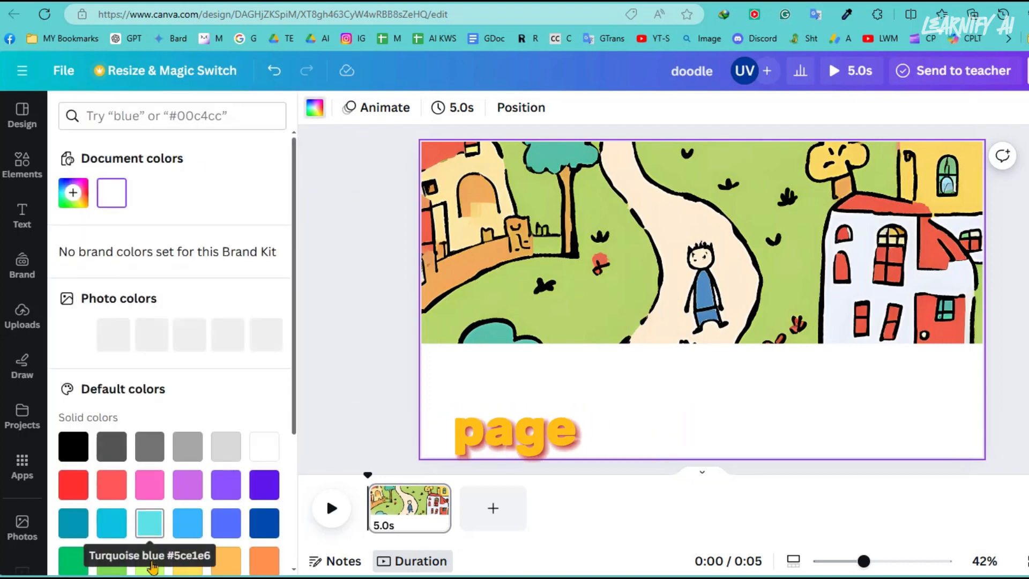
click(152, 566)
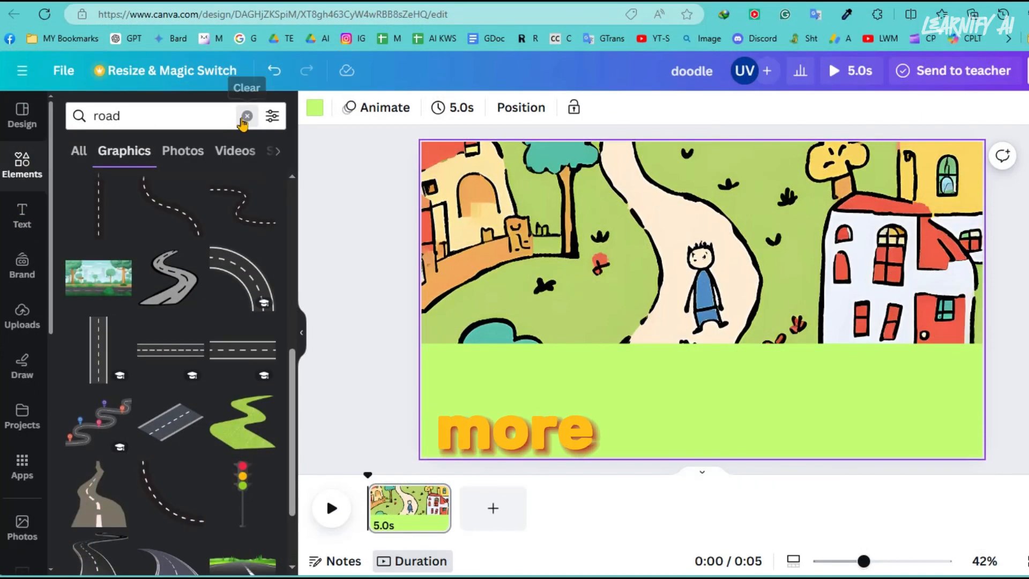
Add pink tulips and a green hedge from the "garden" graphics along the page's lower part, with the tulips layered in front.
click(247, 116)
text(garden)
key(Return)
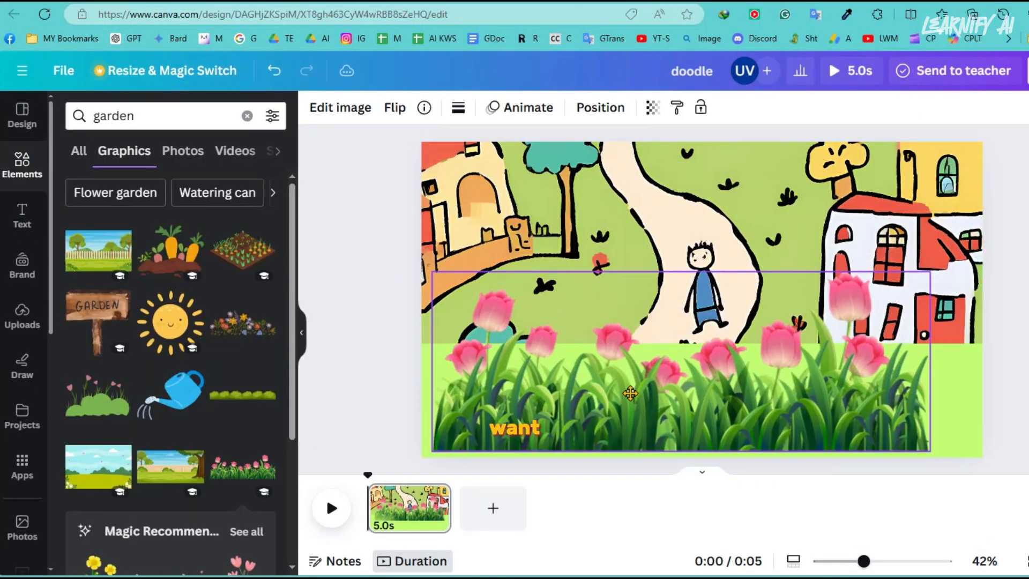
click(600, 107)
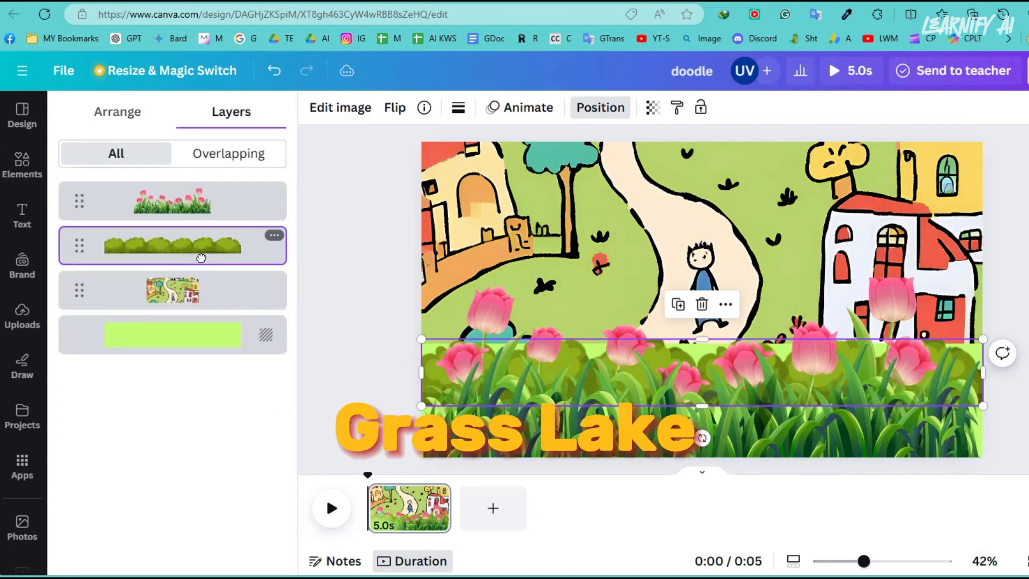
Find "cloud" graphics and place two copies of a small blue cloud near the scene's upper edge, one on each side.
click(22, 163)
click(247, 115)
text(cloud)
key(Return)
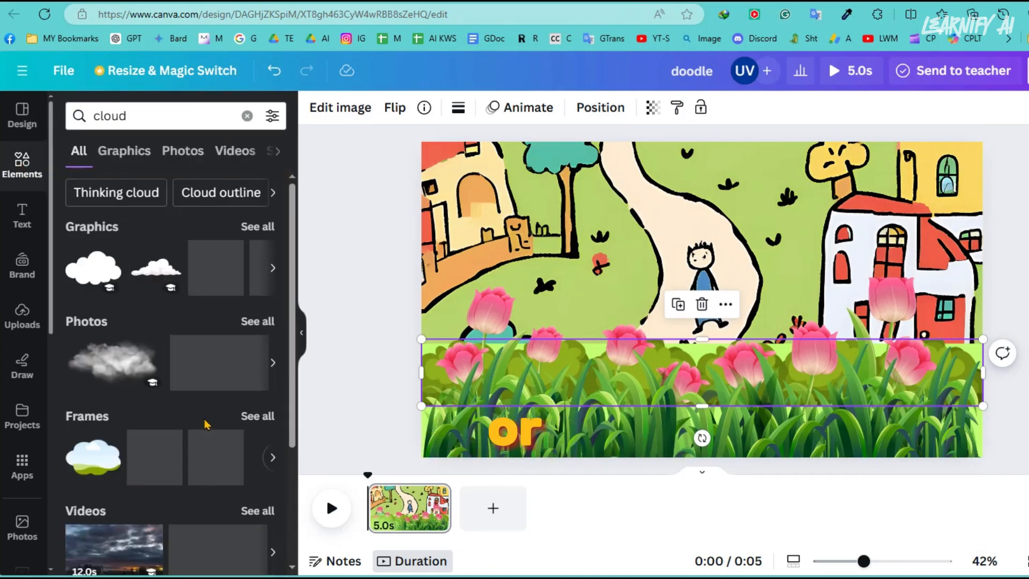
click(124, 151)
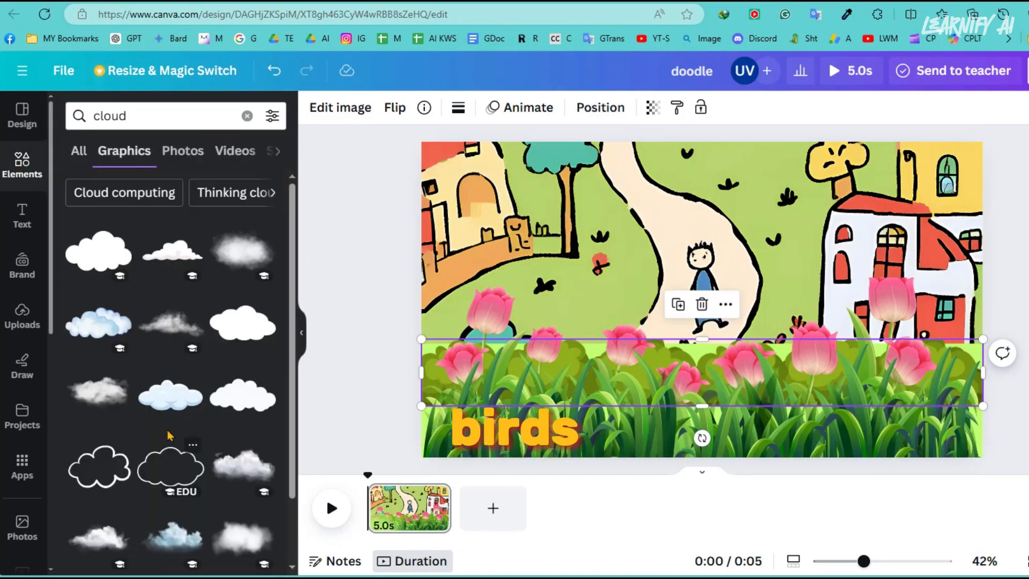
scroll(171, 436, down, 1)
click(174, 457)
drag(479, 426, 766, 263)
drag(846, 217, 516, 185)
drag(437, 230, 450, 210)
drag(472, 174, 745, 164)
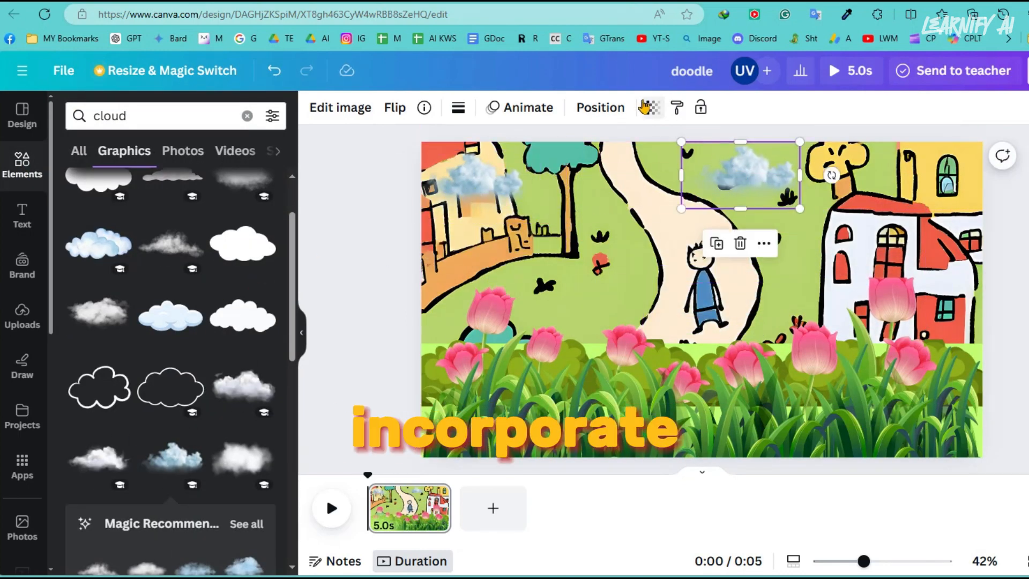
Make both clouds more transparent and pull down the upper edge of the town graphic.
click(653, 108)
drag(612, 168, 579, 168)
click(472, 179)
drag(612, 168, 578, 170)
click(605, 241)
drag(701, 145, 703, 203)
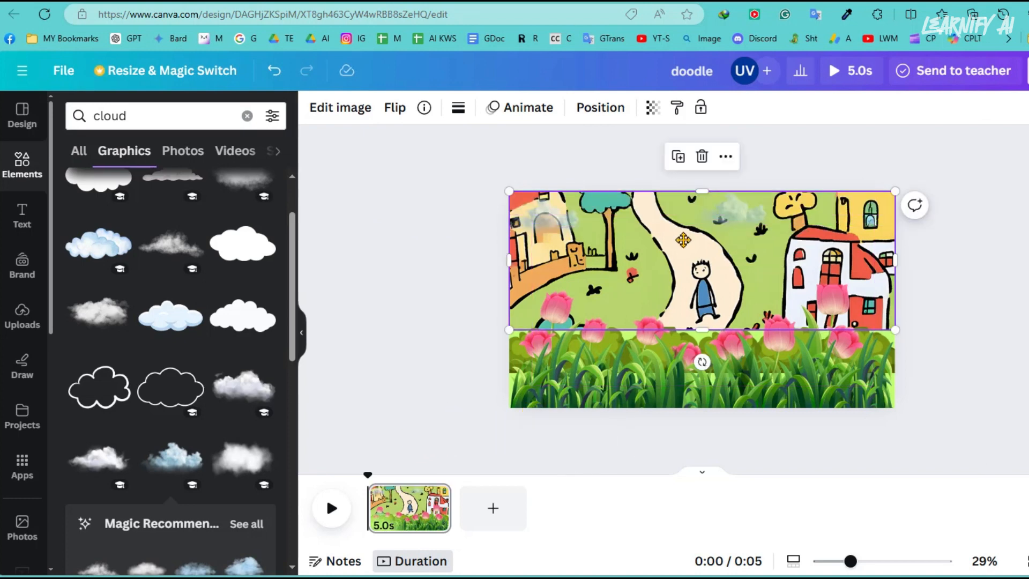
Find "sun" graphics and place the smiling yellow sun at the scene's upper-left corner.
click(247, 116)
text(sun)
key(Return)
click(124, 151)
click(106, 244)
drag(578, 221, 540, 217)
Set the page background behind the town graphic to the cream photo colour.
click(739, 246)
click(854, 206)
click(314, 107)
click(150, 337)
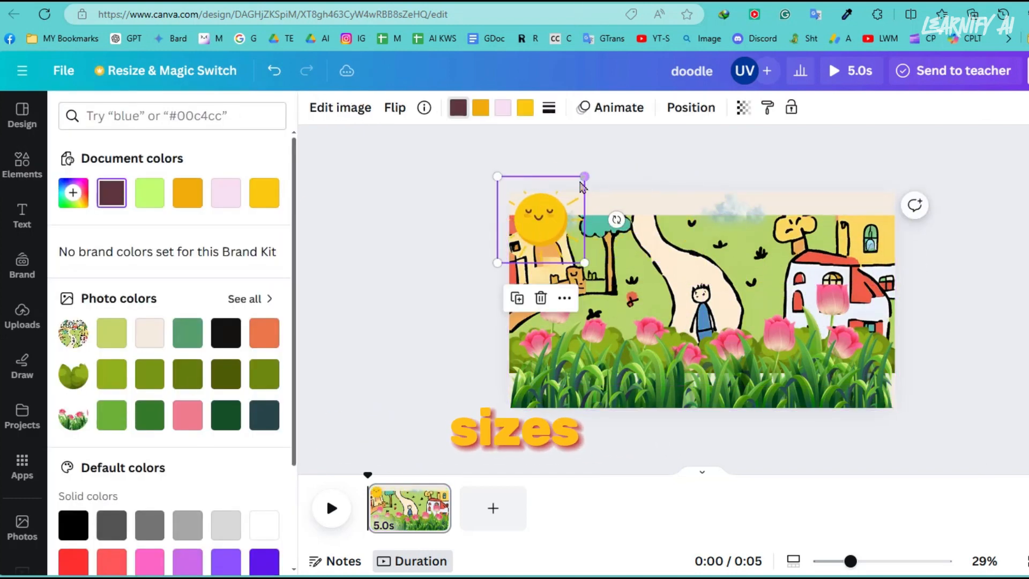
Send the sun behind the clouds and reposition the town graphic so its row of houses reaches the page's upper edge.
click(689, 108)
drag(177, 200, 190, 292)
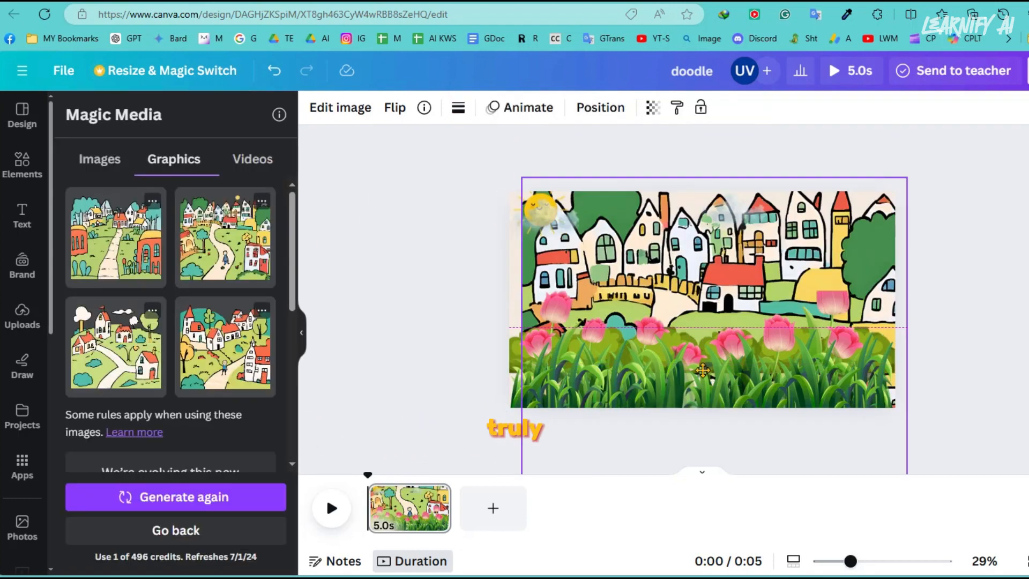
drag(702, 370, 692, 383)
drag(703, 191, 702, 191)
drag(574, 197, 570, 198)
Move the smiling sun to the upper middle of the scene and one cloud above the trees in the upper-left corner.
drag(505, 219, 578, 276)
drag(540, 209, 675, 210)
drag(634, 273, 577, 215)
Find "bird" graphics and place the yellow-and-blue flying bird over the houses on the scene's right side.
click(22, 165)
click(216, 115)
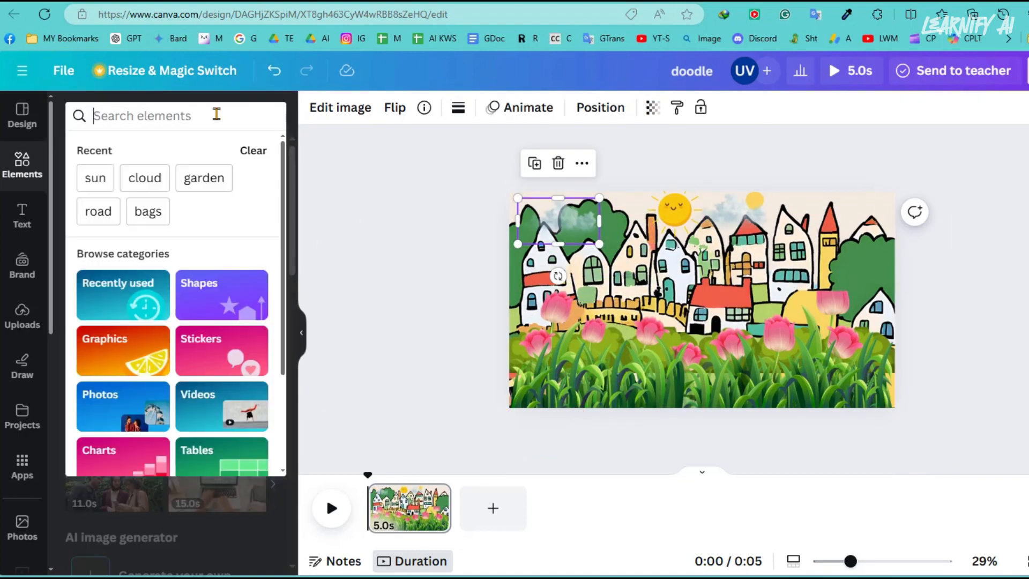
text(bird)
key(Return)
click(124, 150)
click(243, 465)
drag(791, 355, 822, 239)
scroll(188, 316, down, 3)
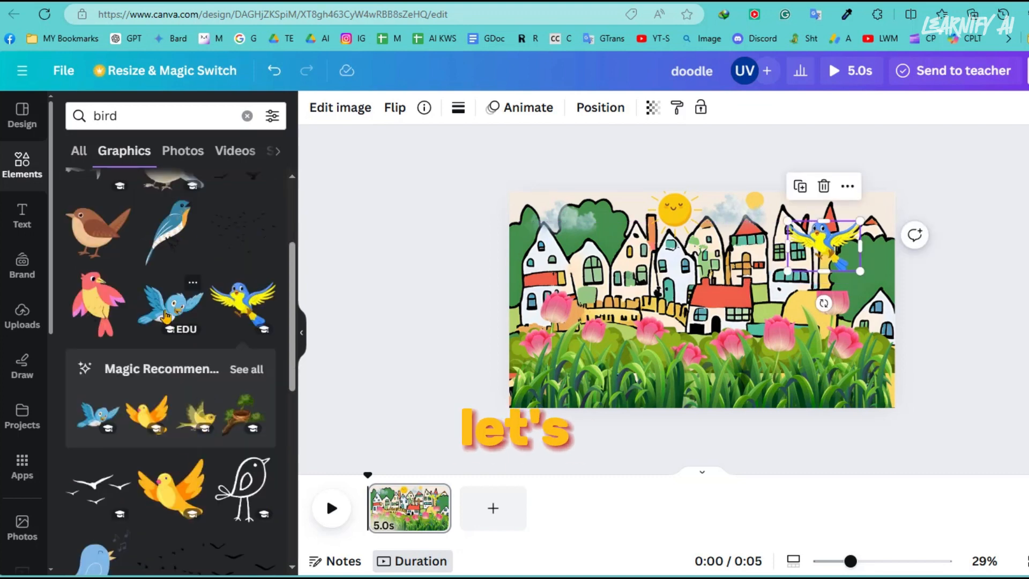
Add the blue flying bird over the houses on the left, and shrink the yellow-and-blue bird nearer the right edge.
click(176, 304)
drag(732, 284, 568, 268)
click(825, 241)
drag(788, 271, 803, 260)
drag(829, 241, 849, 265)
Add the orange bird with teal wings at the scene's left edge, beside the blue bird.
scroll(172, 460, down, 3)
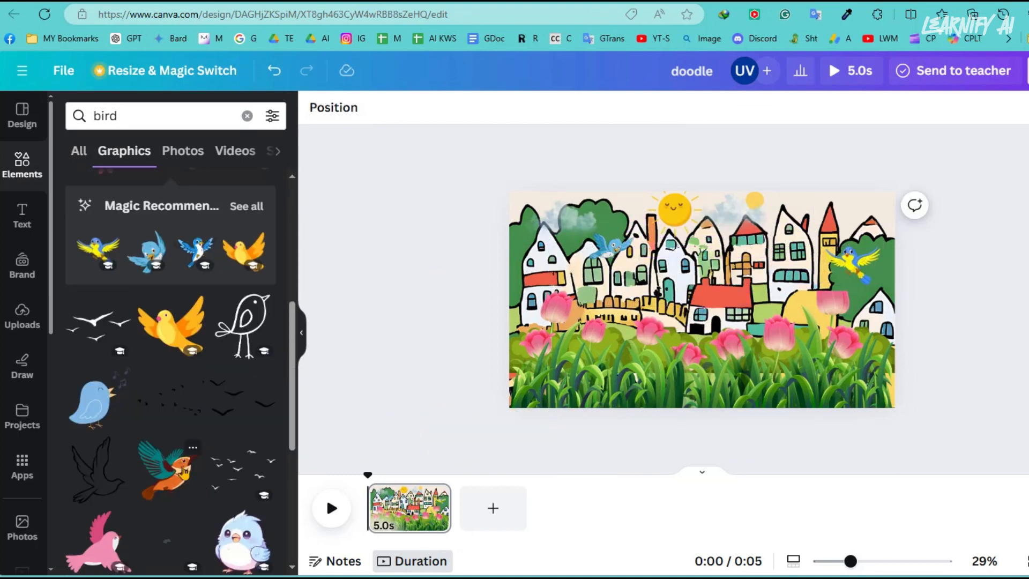
click(168, 467)
drag(752, 320, 549, 263)
Add a blank second page and return to the Magic Media graphics prompt for a new description.
click(492, 509)
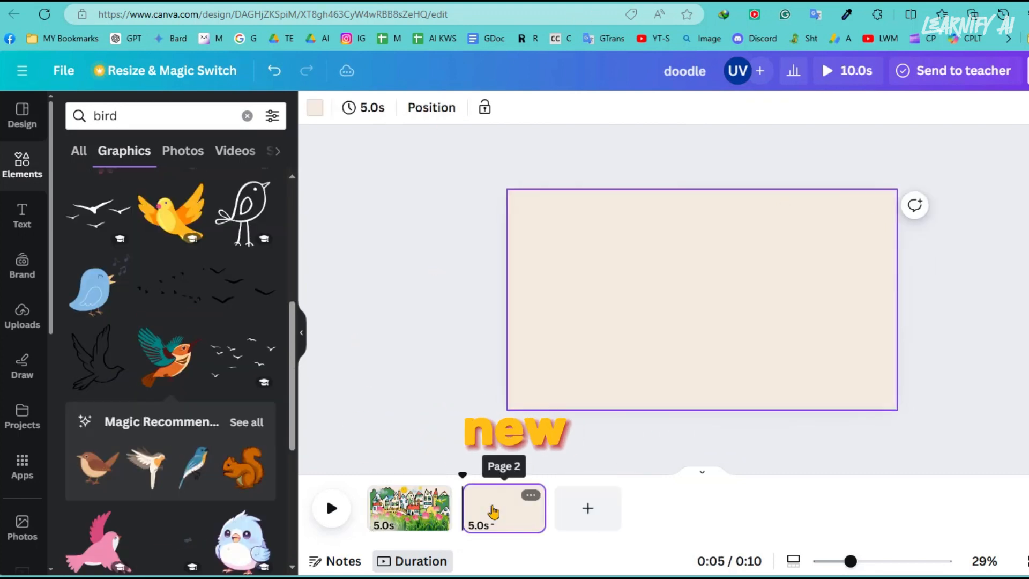
click(24, 469)
click(84, 164)
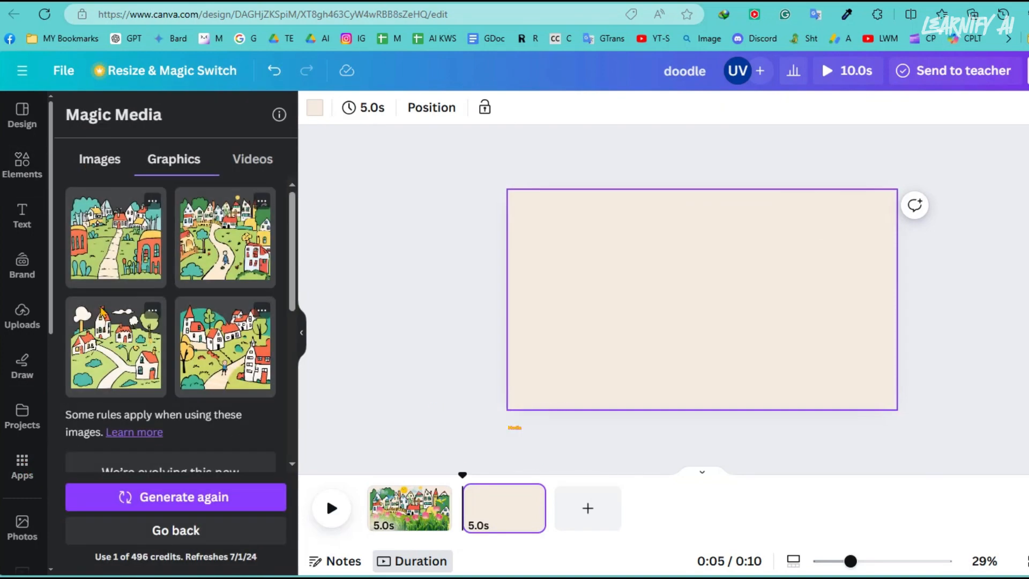
click(213, 530)
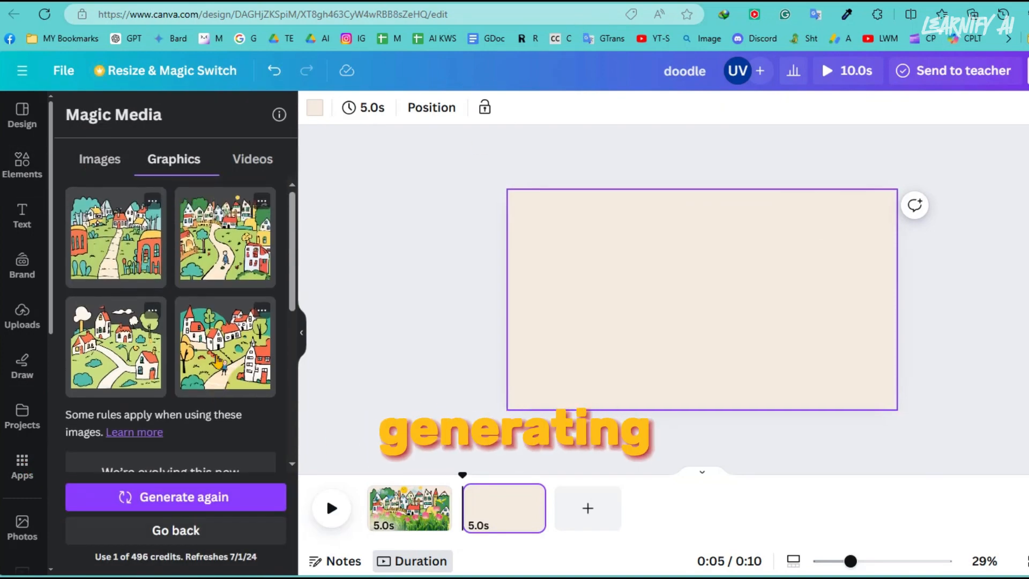
click(213, 530)
click(213, 531)
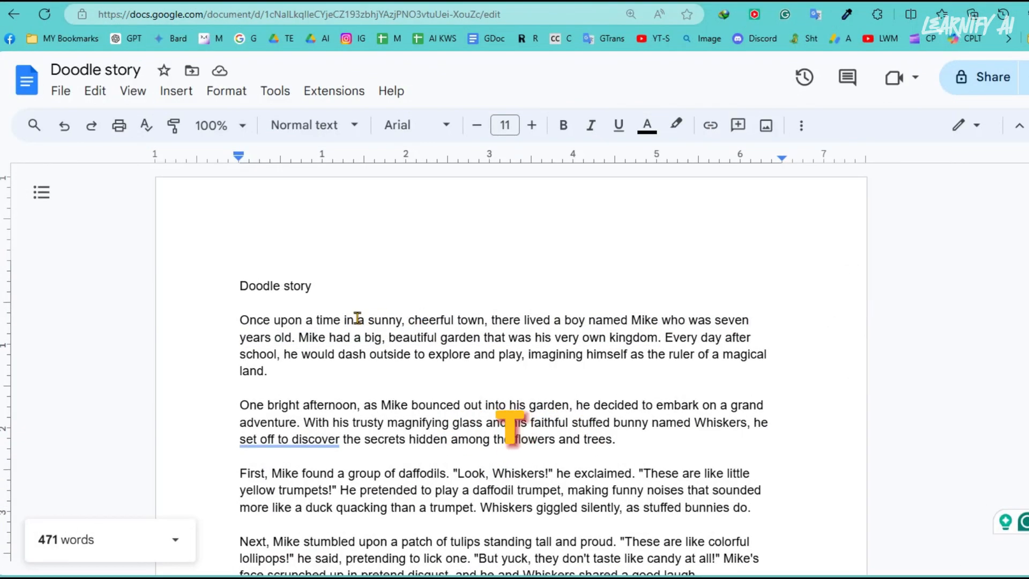
Copy the story's opening text about the sunny, cheerful town and the seven-year-old boy into the Magic Media graphics prompt.
drag(357, 318, 296, 336)
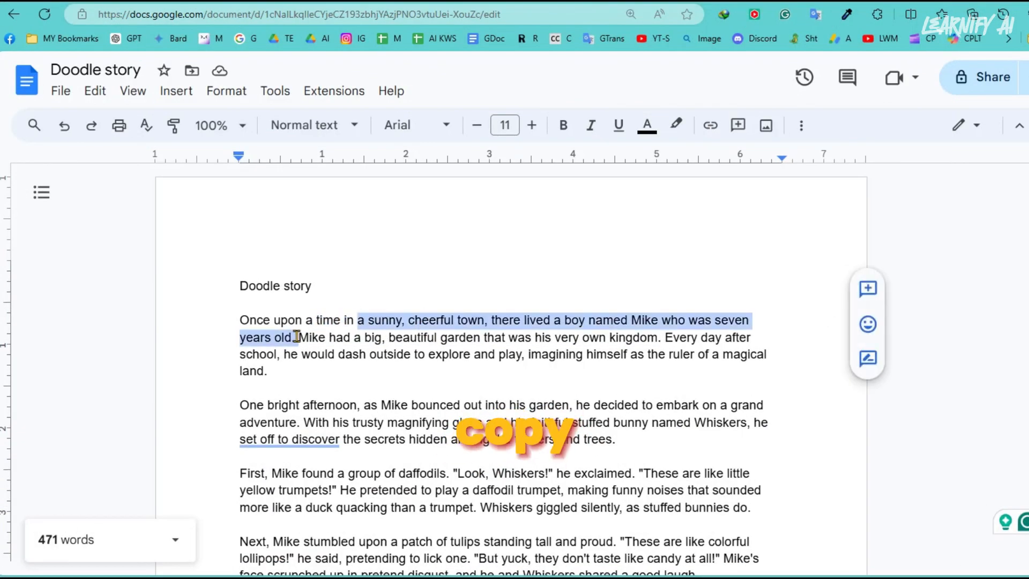
right_click(377, 320)
click(423, 168)
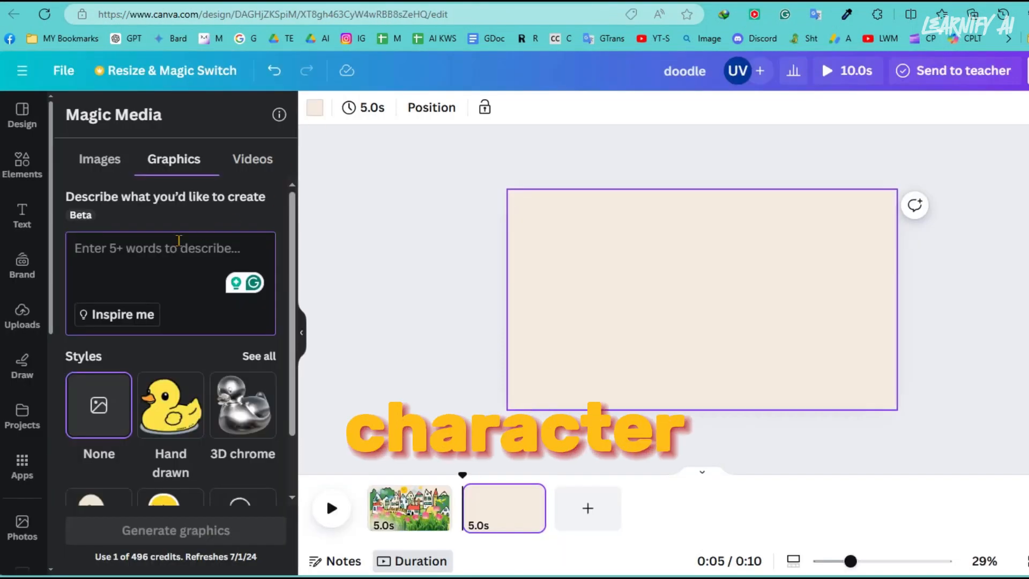
key(ctrl+v)
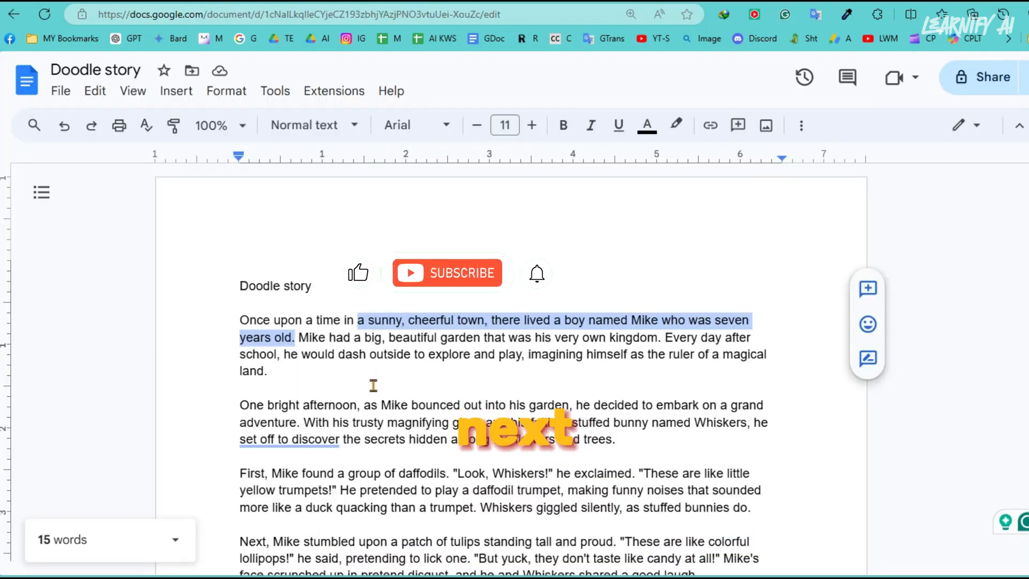
Copy the sentence starting "Every day after school" from the Doodle story document and switch back to Canva.
click(373, 381)
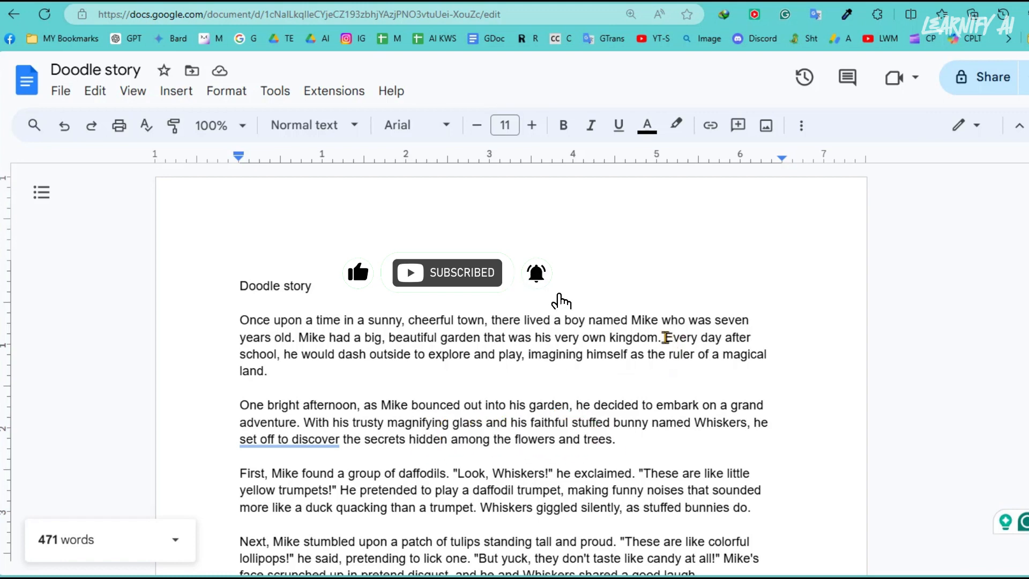
drag(665, 337, 669, 373)
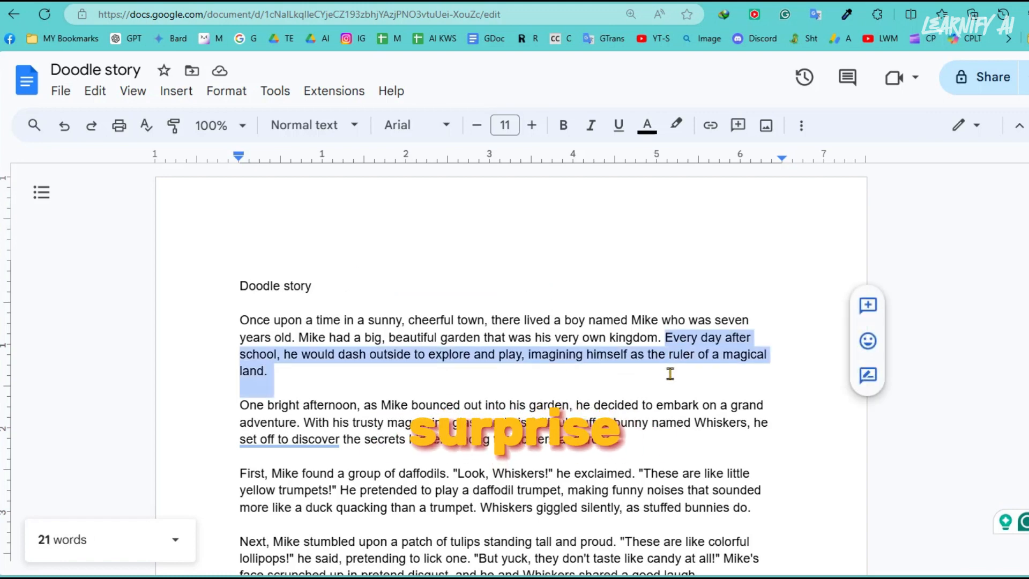
right_click(688, 347)
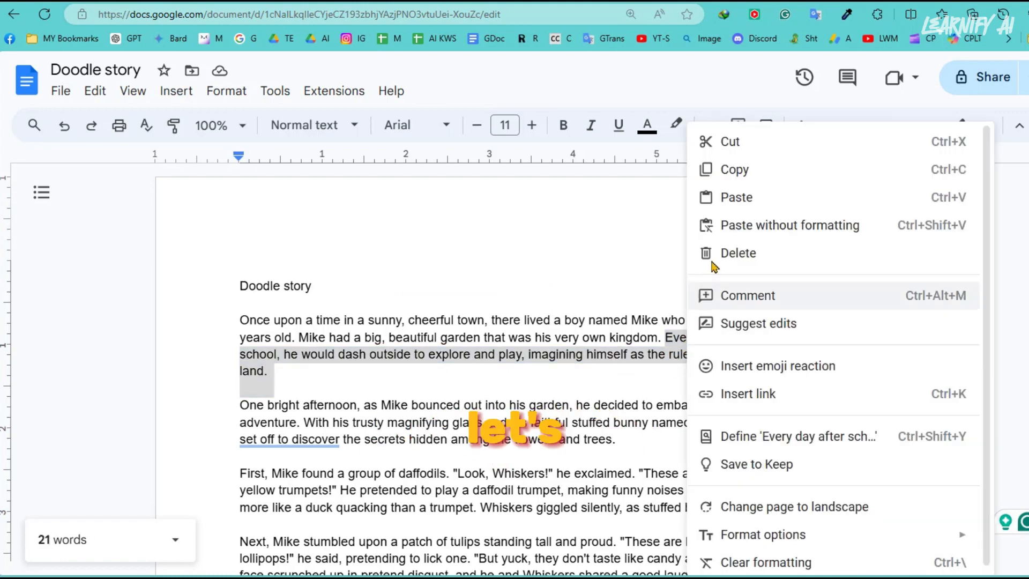
click(728, 168)
key(ctrl+Tab)
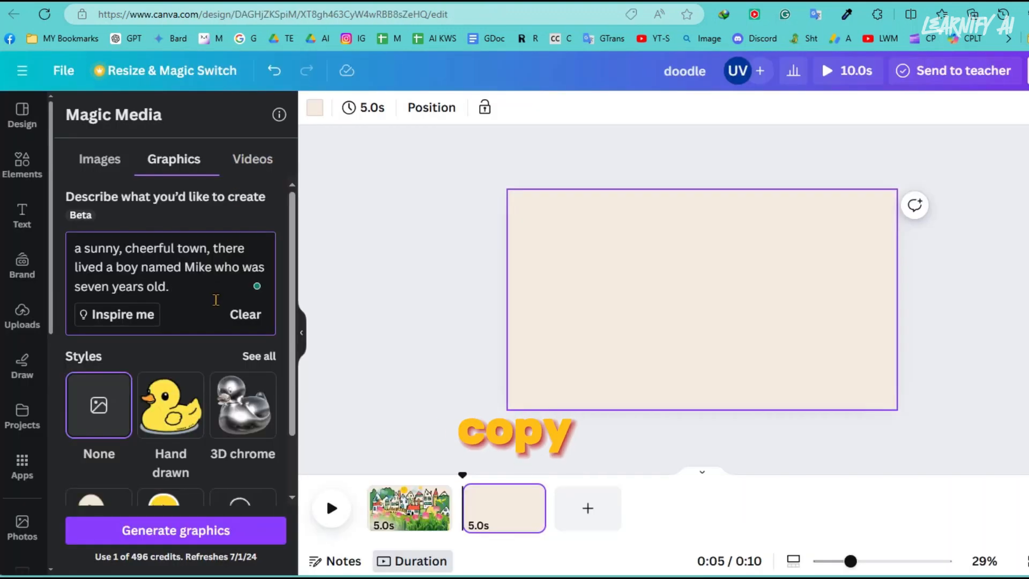
Append the copied sentence to the graphics prompt and generate graphics in the Hand drawn style.
right_click(194, 286)
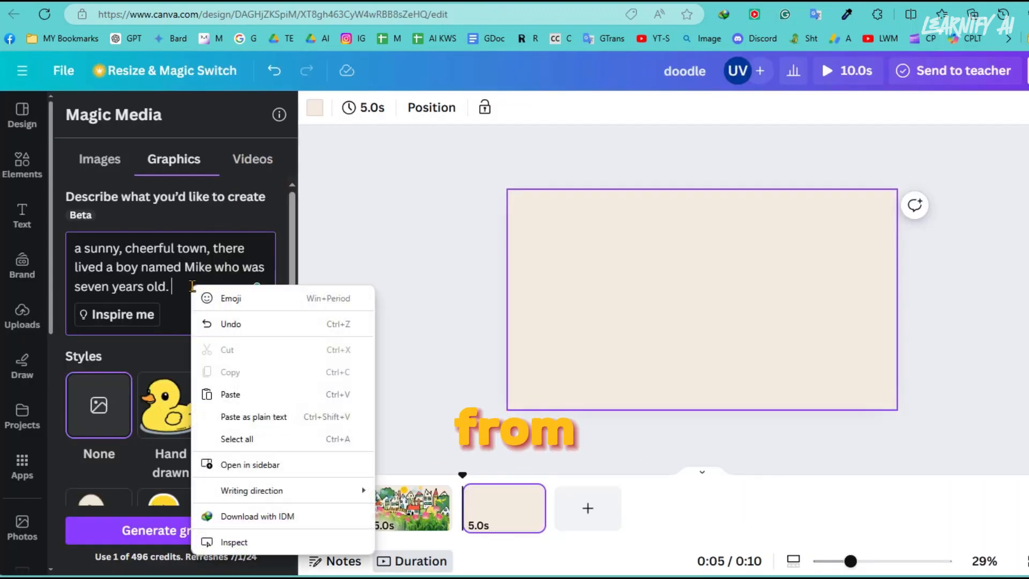
click(230, 393)
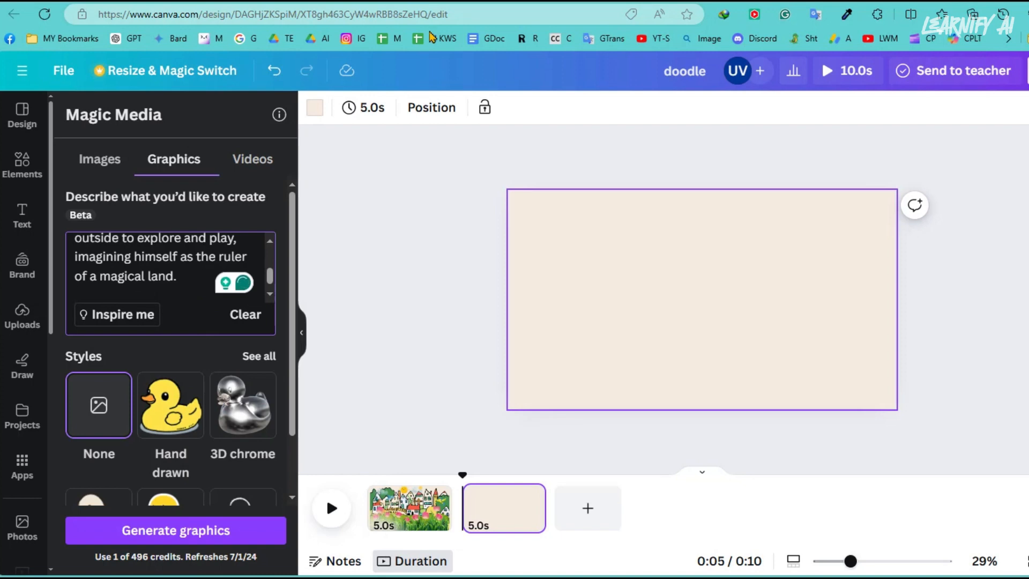
scroll(187, 408, down, 2)
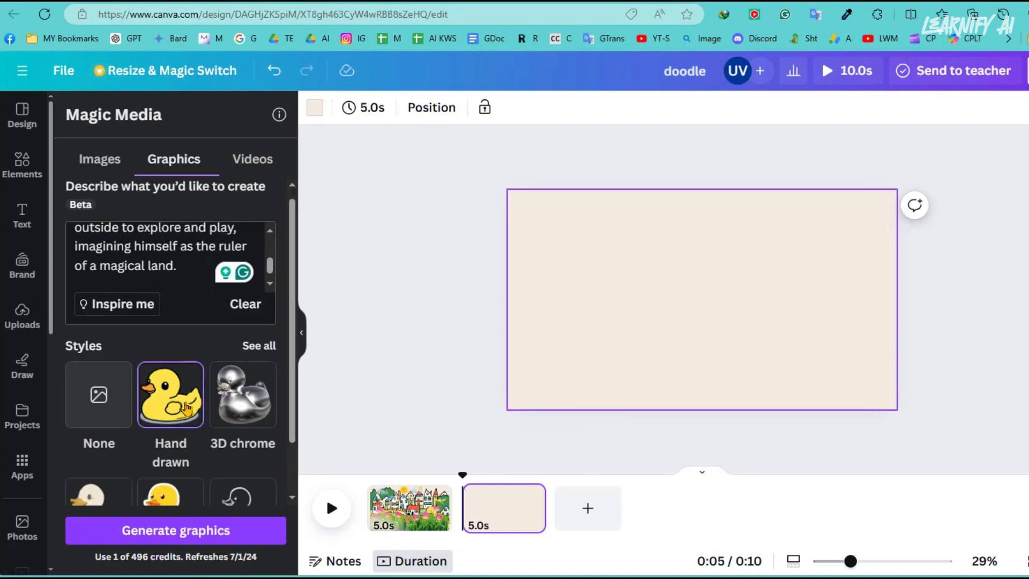
click(115, 533)
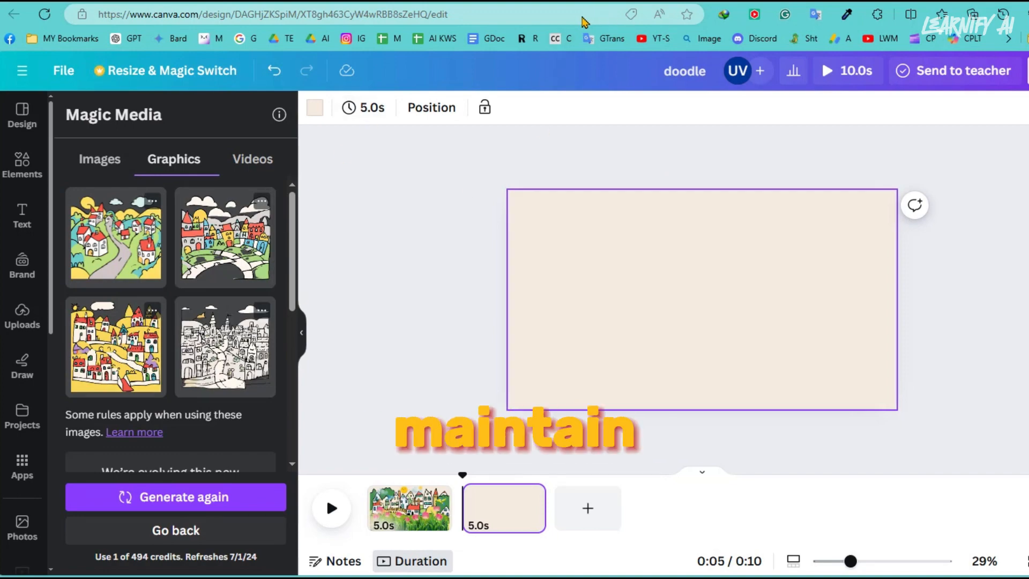
Duplicate the first page and delete the town graphic from the copy.
right_click(407, 504)
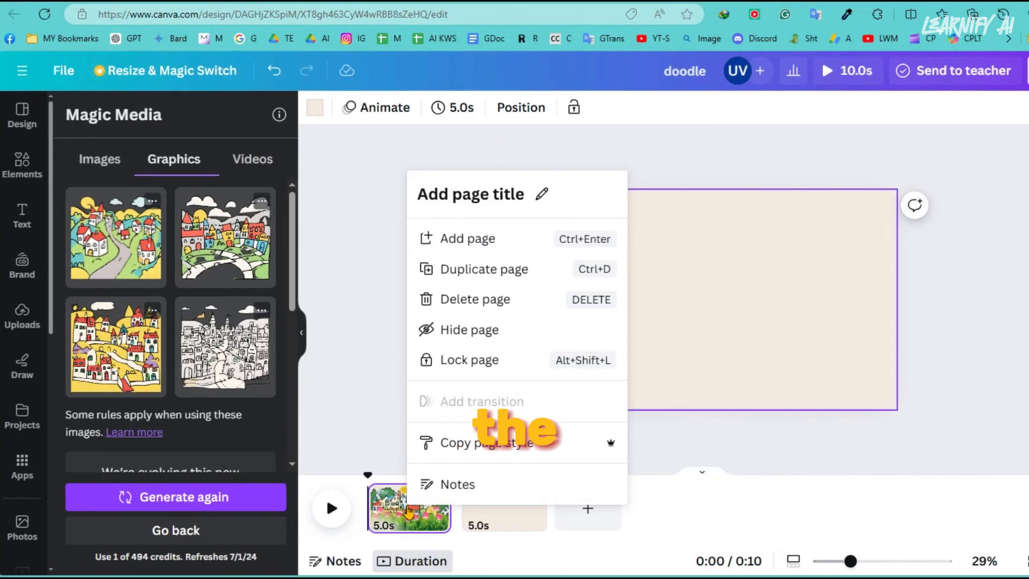
click(510, 270)
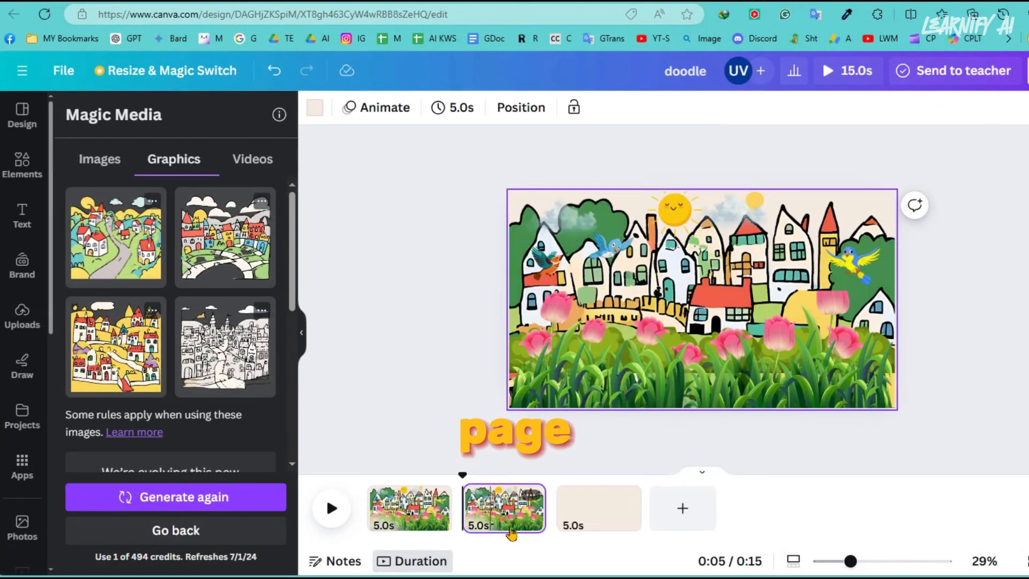
click(503, 523)
click(725, 283)
key(Delete)
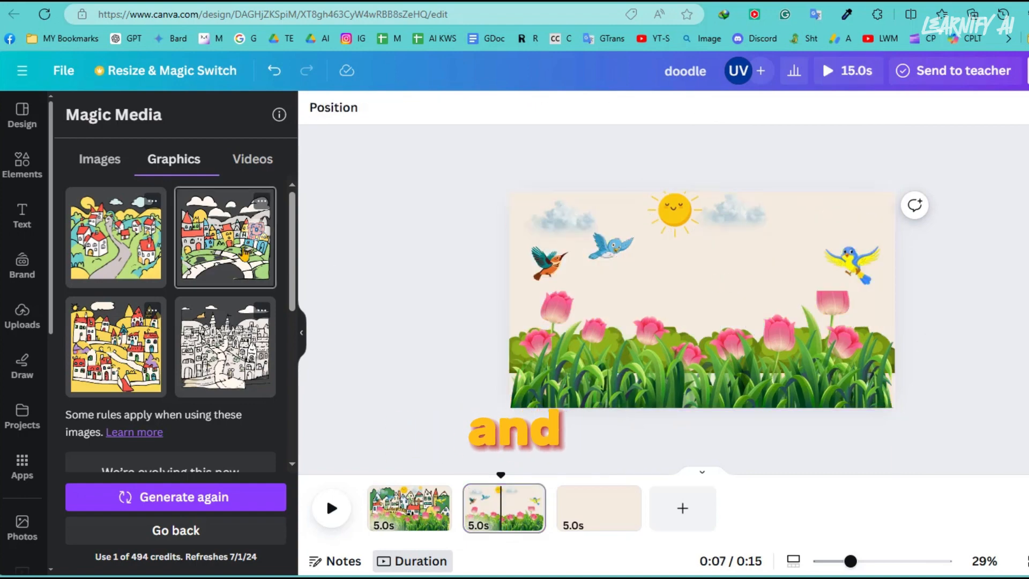
Add the generated town graphic with grey hills, enlarge it to the page width and send it behind the other elements.
drag(222, 239, 548, 238)
drag(638, 311, 697, 367)
drag(698, 279, 895, 279)
click(600, 108)
click(230, 120)
drag(198, 216, 197, 510)
Reposition the new town graphic and extend its upper edge to cover the top of the page.
mouse_move(702, 262)
mouse_down()
mouse_move(711, 244)
mouse_move(703, 254)
mouse_up()
drag(701, 183, 702, 133)
drag(706, 236, 713, 294)
drag(709, 191, 711, 153)
Move the sun to the right, rearrange the three birds across the scene and shift the town graphic upward.
drag(673, 173, 665, 211)
drag(674, 210, 790, 212)
drag(612, 247, 665, 265)
drag(850, 262, 833, 244)
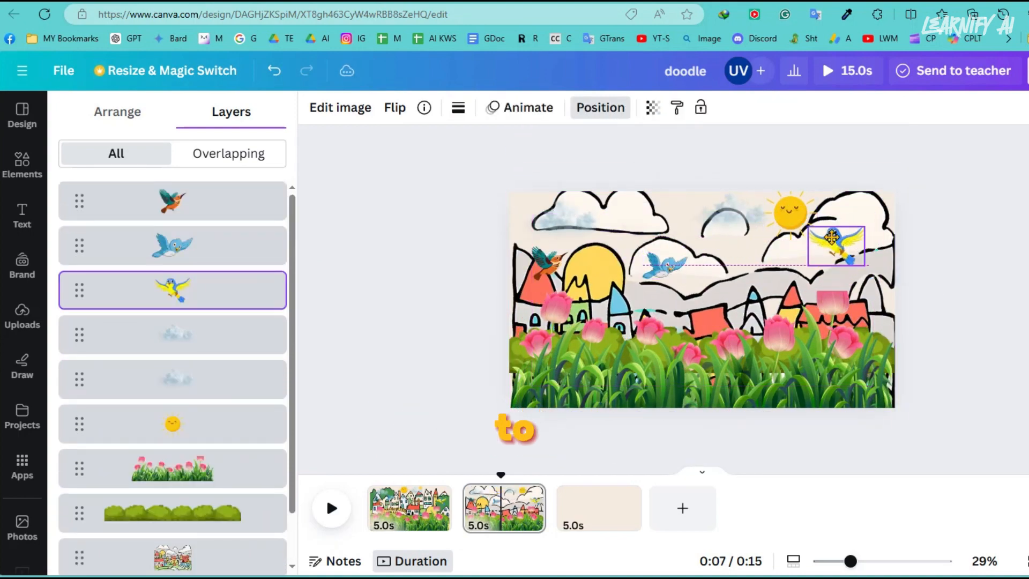
drag(549, 262, 556, 245)
click(407, 326)
drag(723, 288, 722, 244)
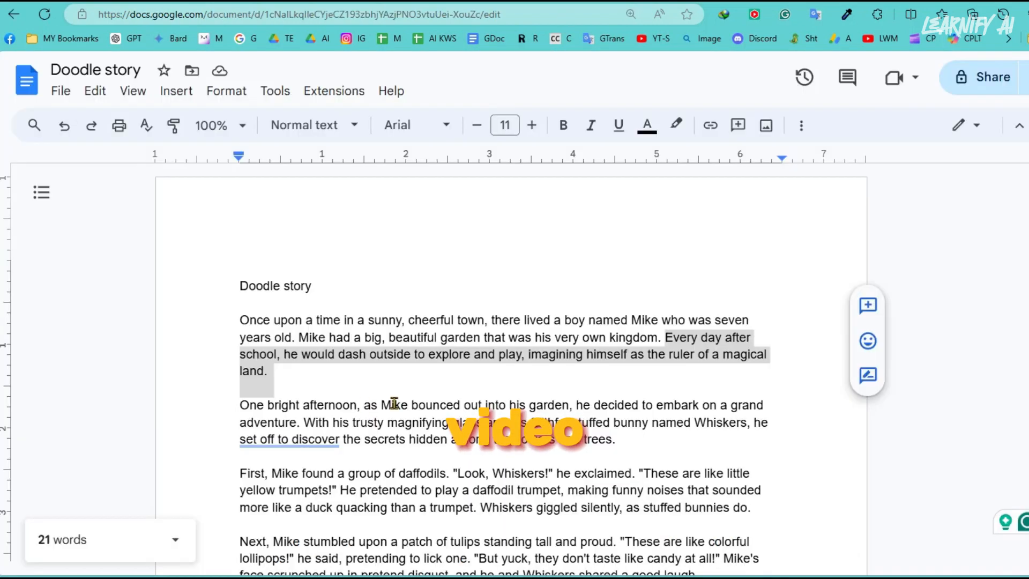
Duplicate the second page and replace its town graphic with the generated forest hiker in an orange shirt, enlarged to fill the page.
right_click(160, 247)
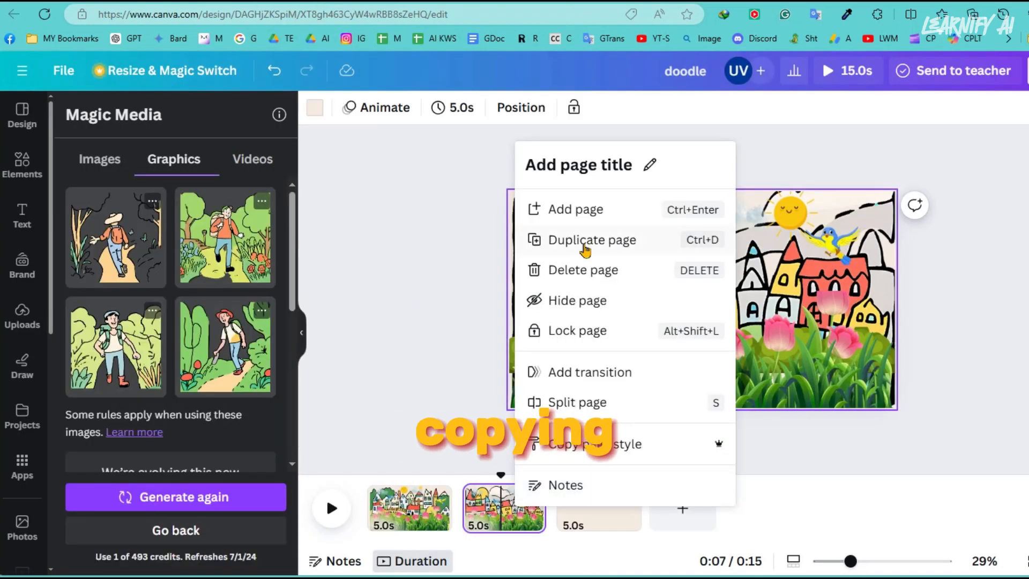
click(585, 191)
click(225, 238)
drag(682, 291, 897, 291)
drag(751, 268, 751, 289)
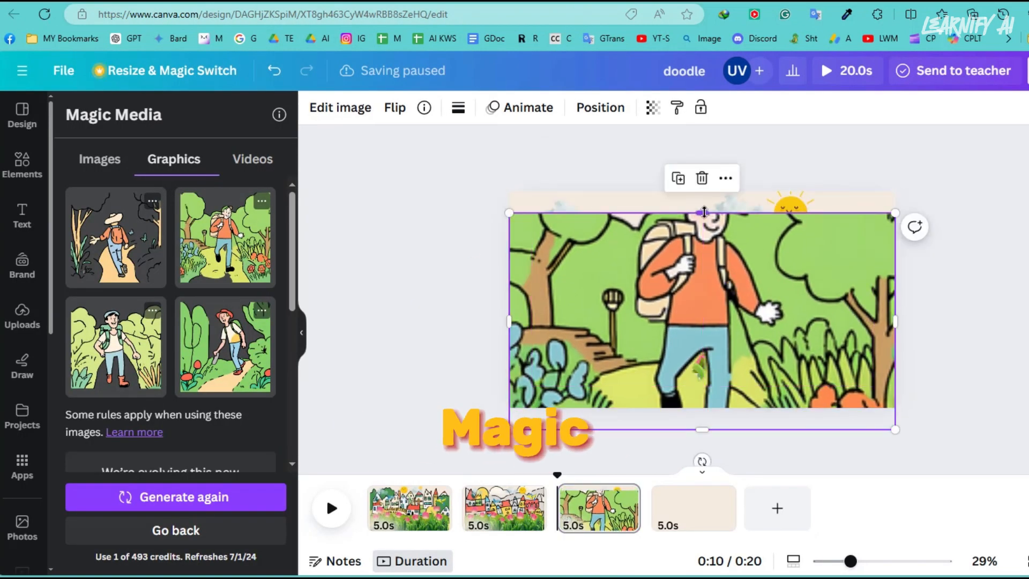
drag(702, 213, 702, 191)
Move the hiker graphic behind the birds, clouds and sun, and align its upper edge with the page.
click(600, 108)
drag(172, 201, 173, 455)
drag(751, 261, 751, 283)
drag(703, 213, 704, 189)
Move the sun left of the hiker's head and reposition the orange and blue birds on the hiker page.
drag(790, 207, 643, 215)
drag(558, 247, 586, 242)
click(439, 257)
drag(664, 266, 603, 279)
Lower the foreground plants on the hiker page and send the hiker graphic one layer further back.
drag(733, 366, 733, 414)
click(600, 107)
drag(172, 455, 172, 500)
drag(657, 345, 665, 403)
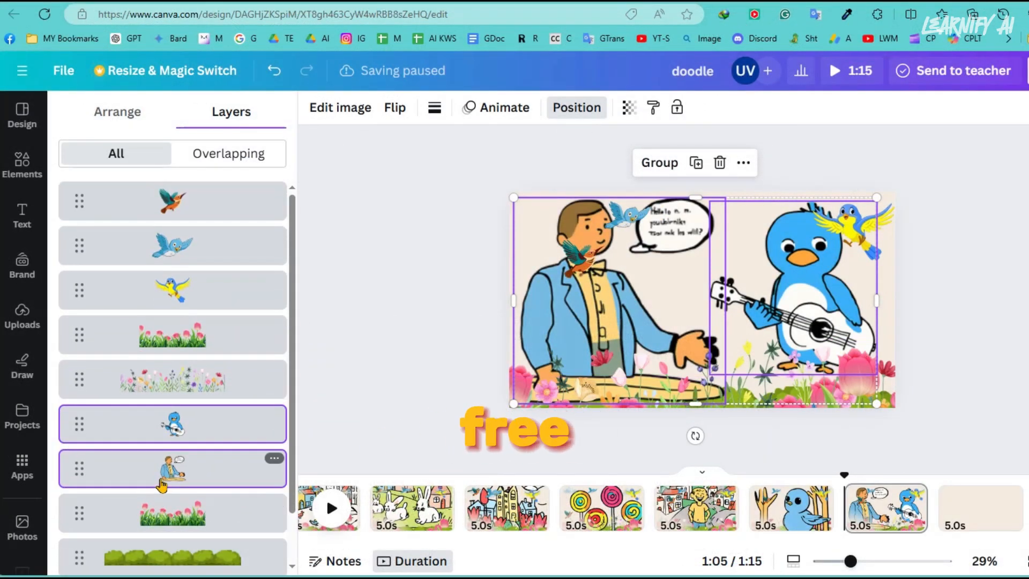
Bring the man and guitar-playing bird graphics in front of the flowers and yellow bird, and send the orange bird behind them.
drag(163, 461, 182, 343)
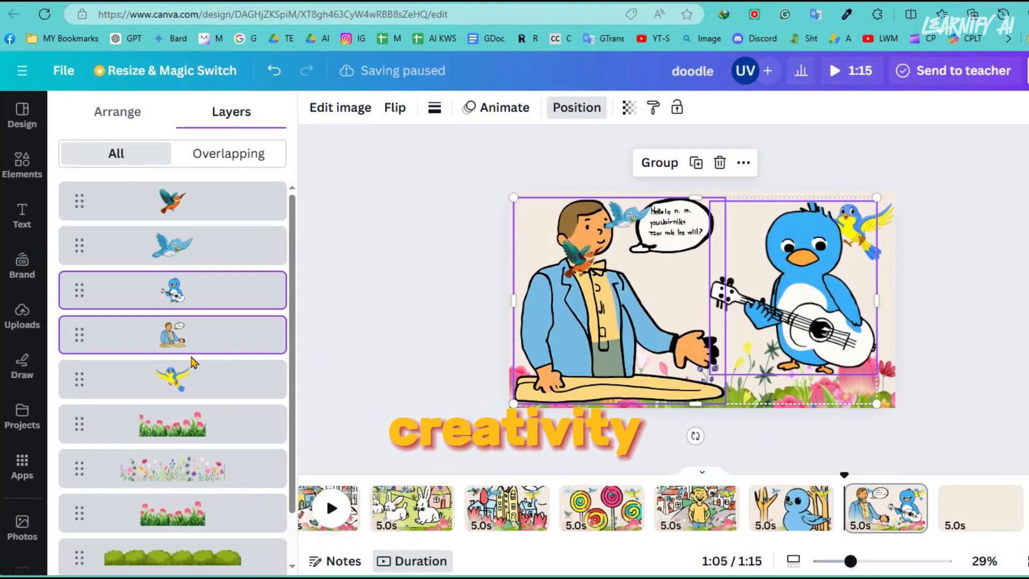
drag(162, 192, 162, 370)
click(383, 273)
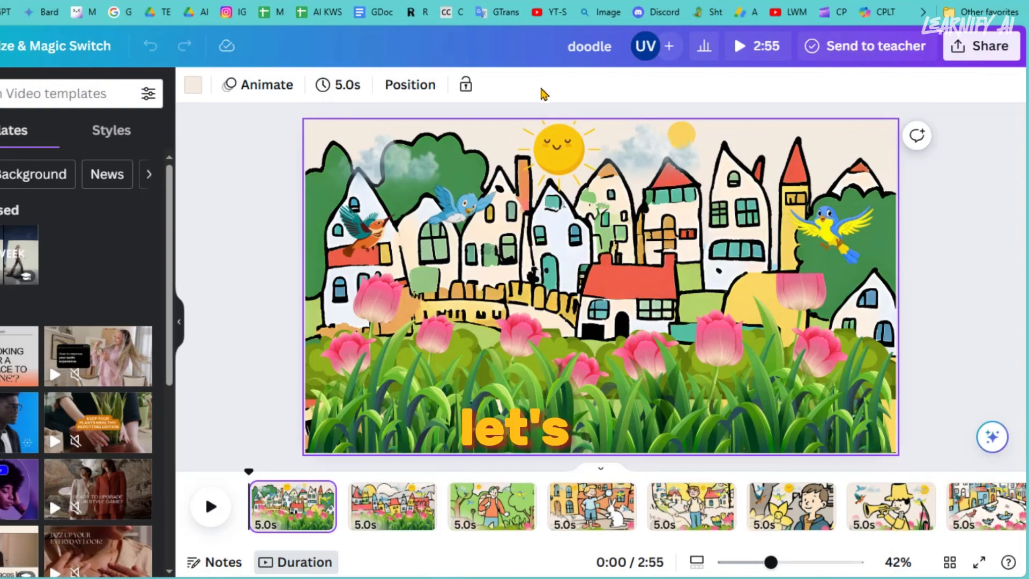
Open the design's download settings and set the file type to PNG.
click(981, 46)
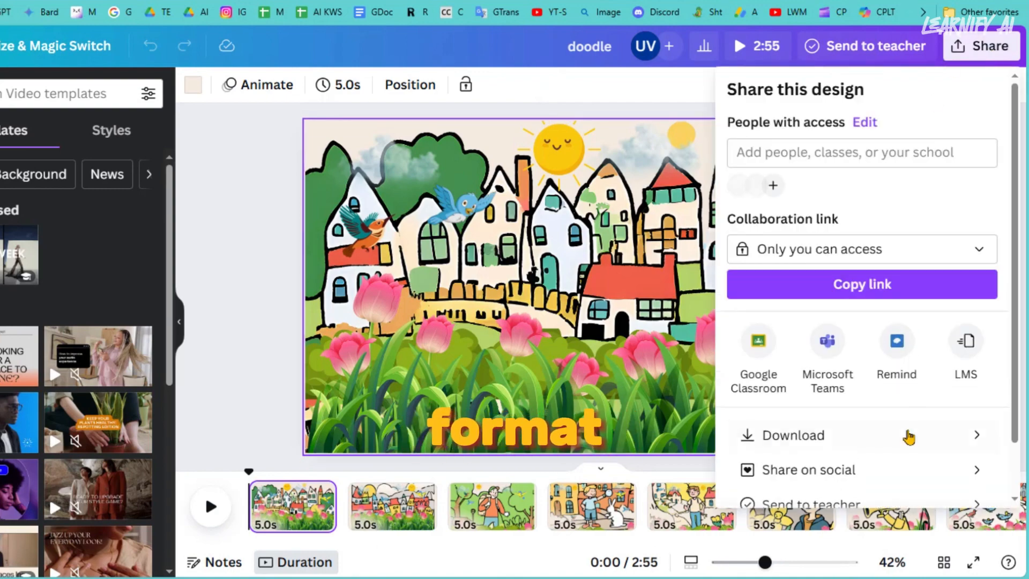
click(908, 437)
click(902, 154)
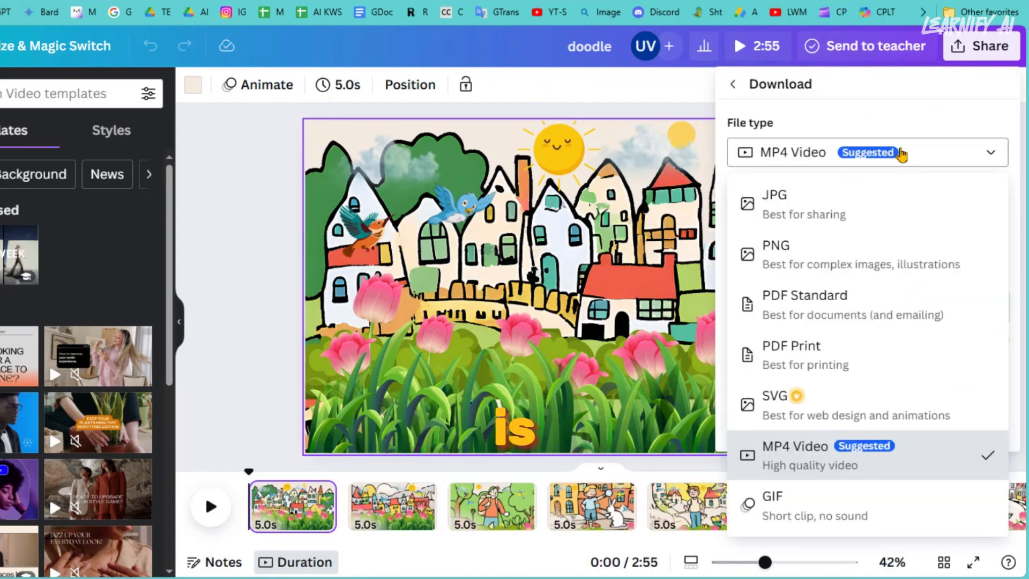
click(816, 258)
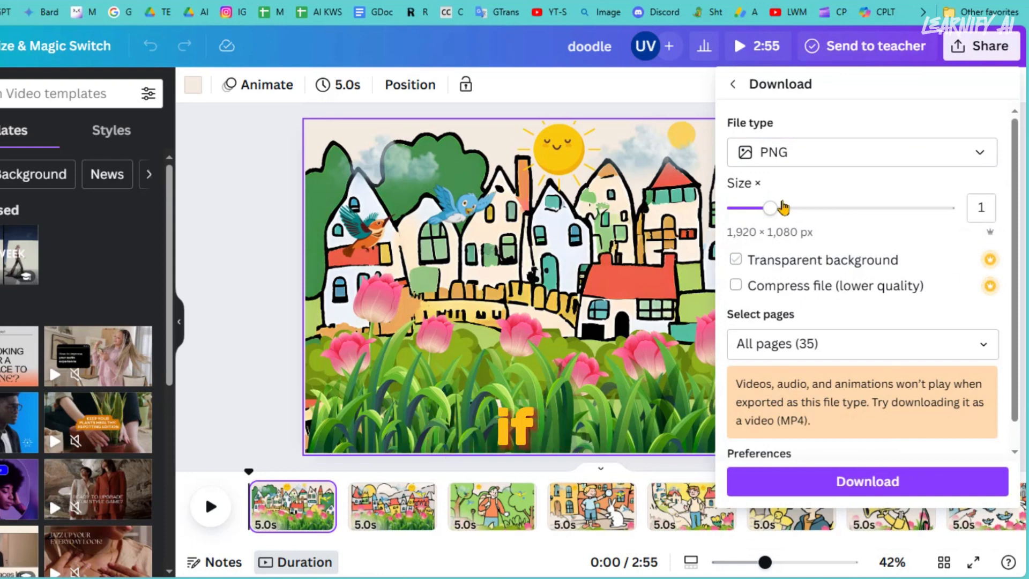
Turn on Save download settings for the PNG export, with all pages selected.
scroll(857, 369, down, 1)
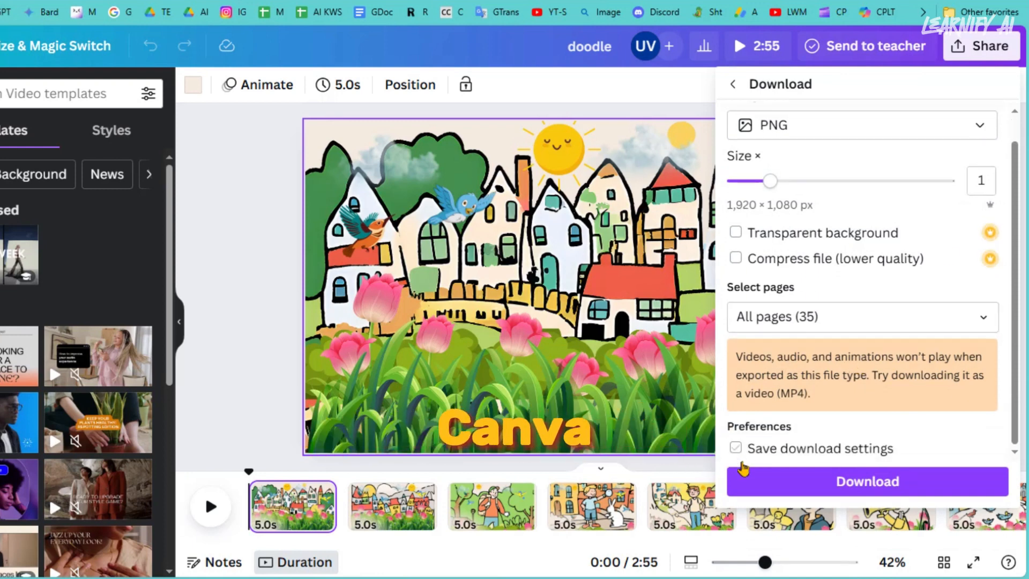
click(736, 450)
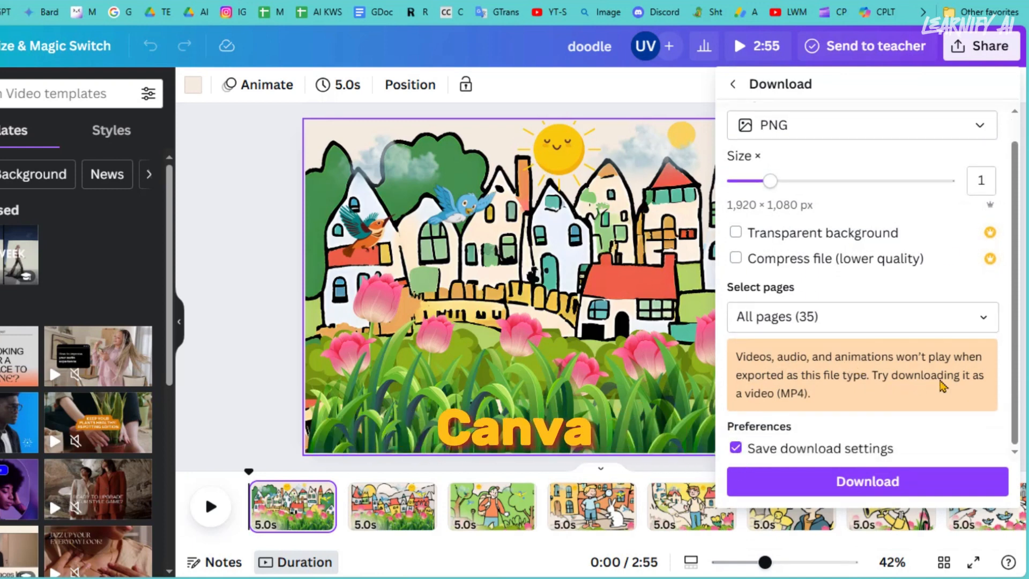
click(982, 321)
click(869, 272)
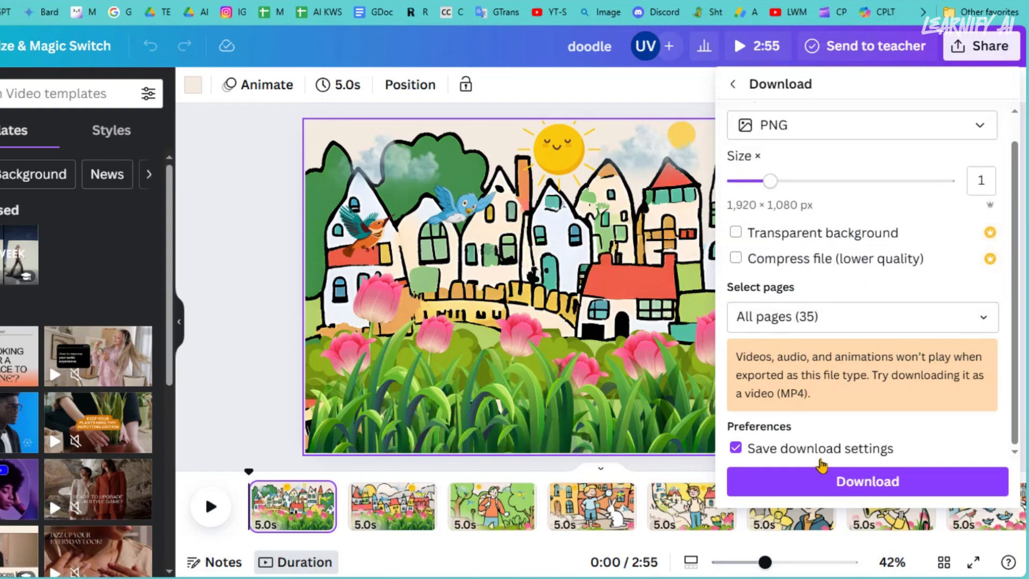
Download all design pages as PNG and extract doodle.zip in the canva images folder.
click(855, 485)
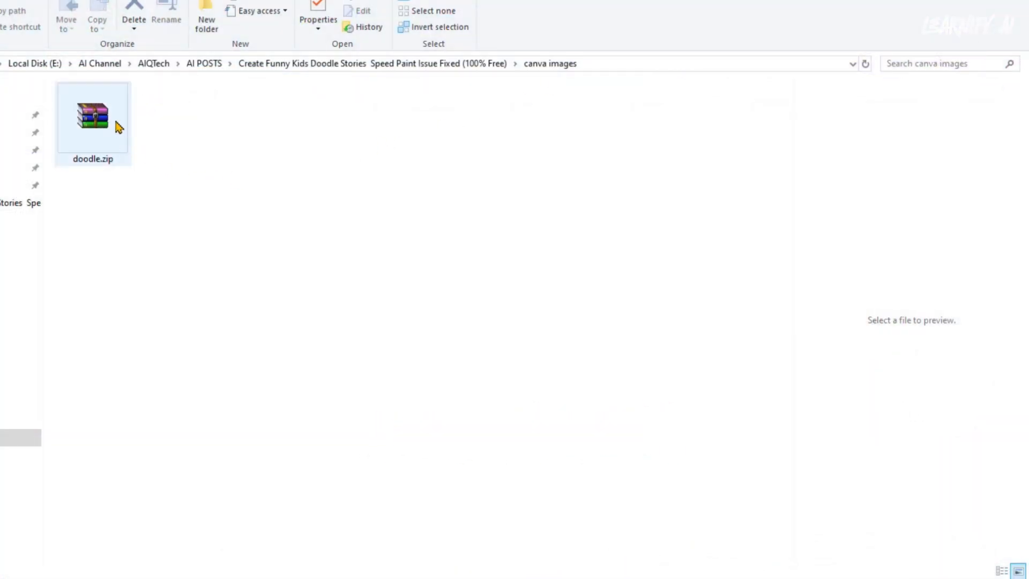
right_click(116, 121)
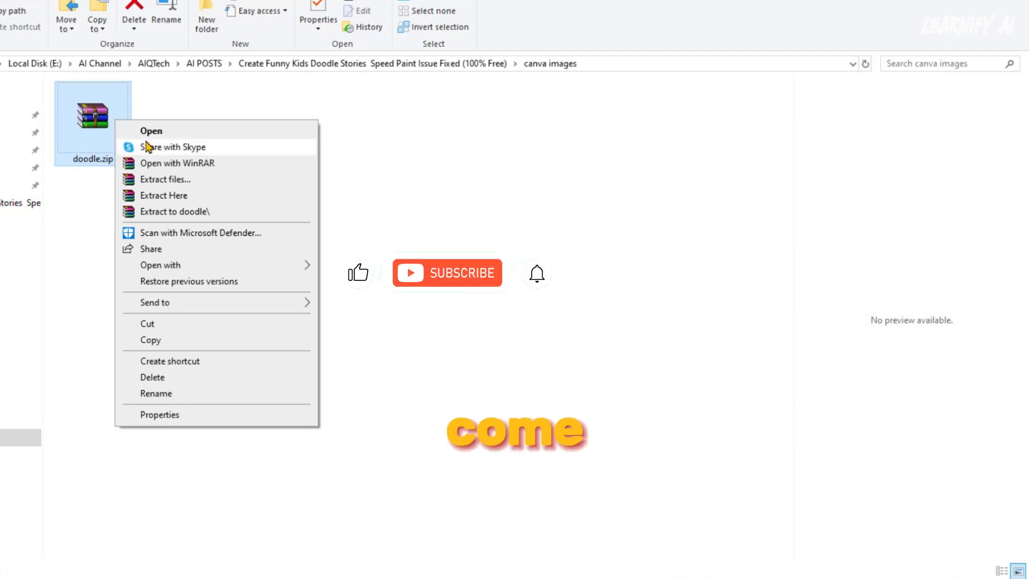
click(195, 199)
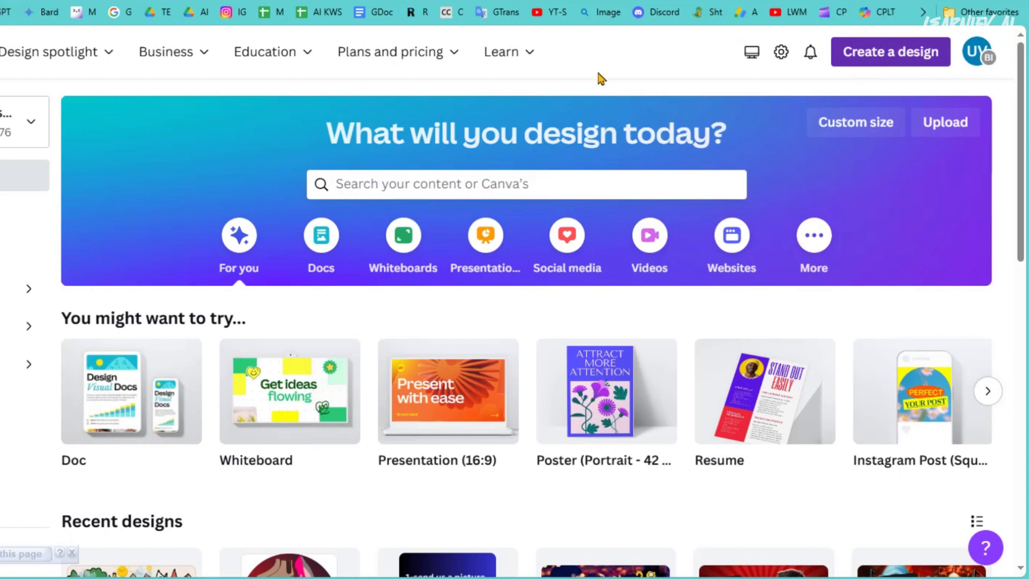
Create a new blank Video design at 1920 × 1080 px.
click(890, 51)
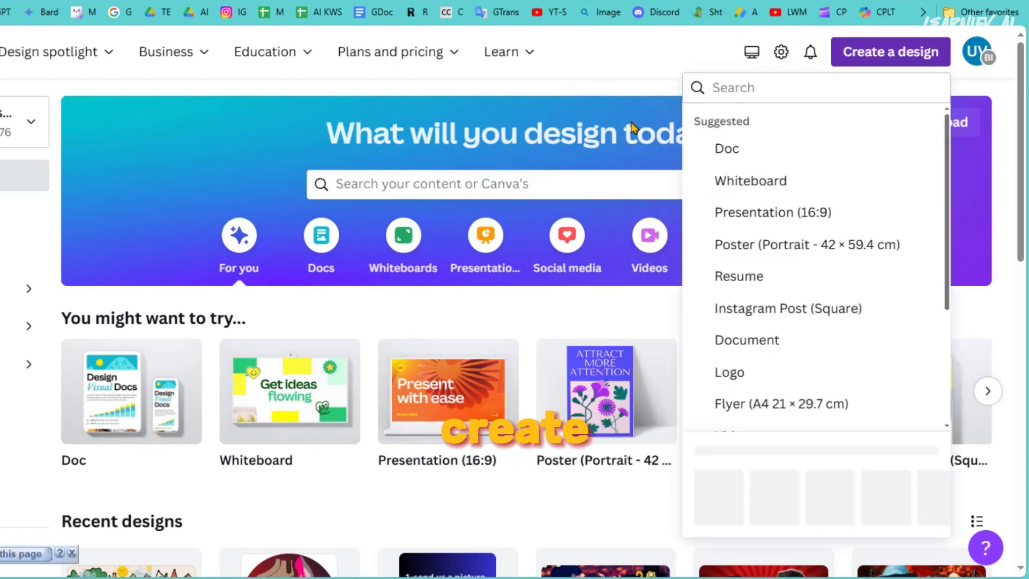
scroll(857, 343, down, 3)
scroll(860, 343, up, 3)
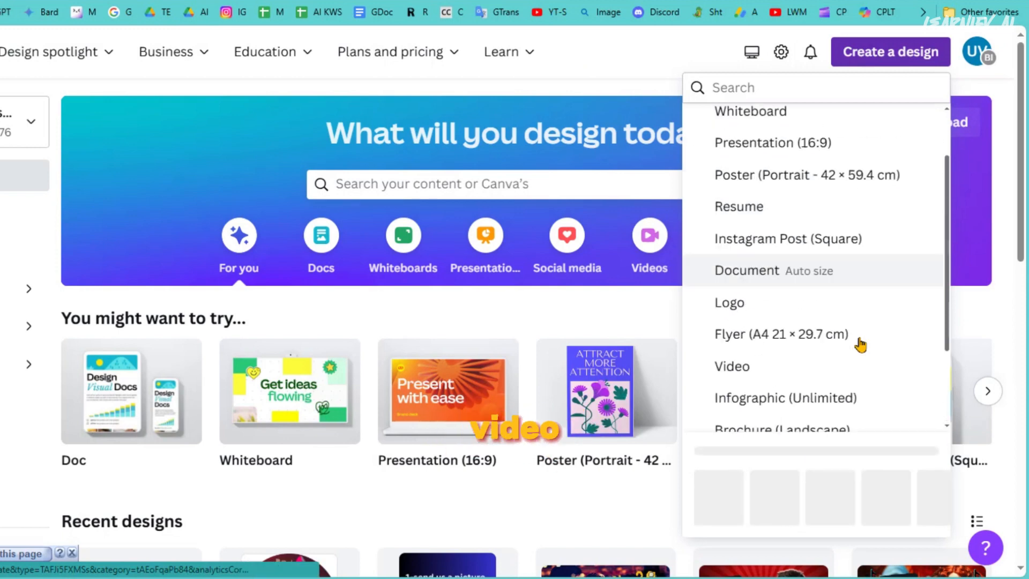
scroll(859, 344, down, 3)
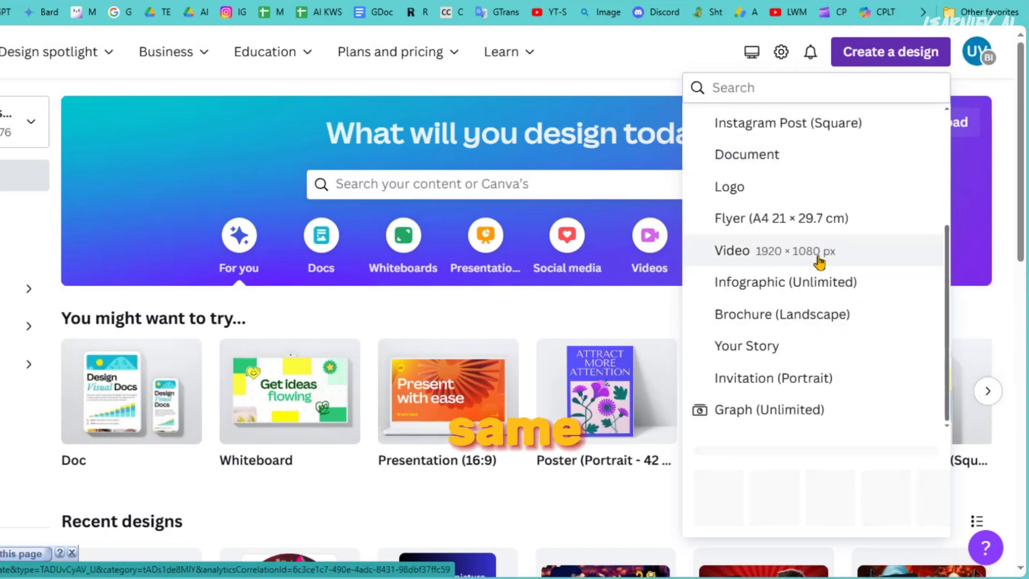
click(770, 251)
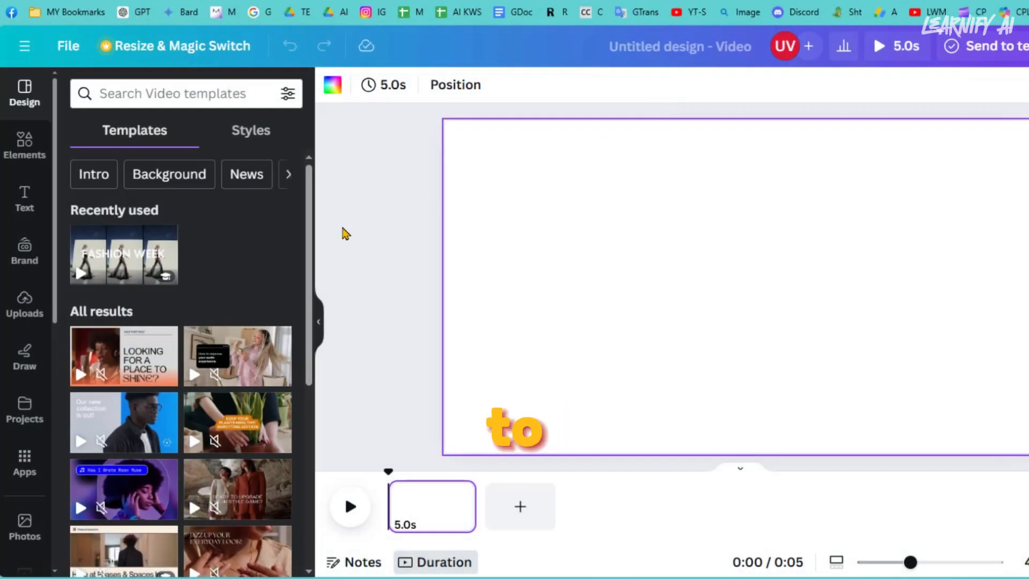
Fill the first three pages with the uploaded tulip village, red-roofed town and hiker images, one full-page image each.
click(24, 301)
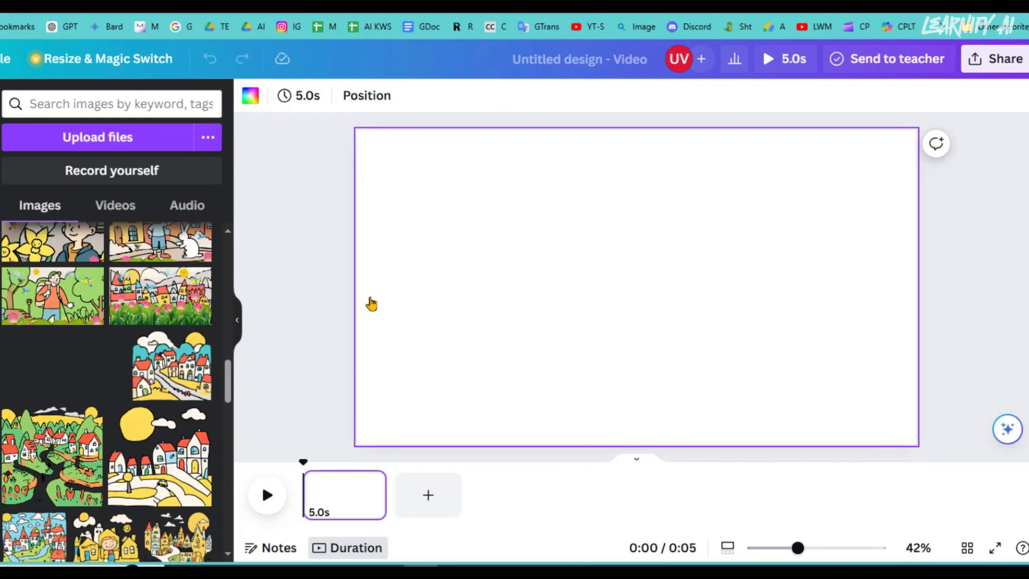
drag(370, 303, 375, 300)
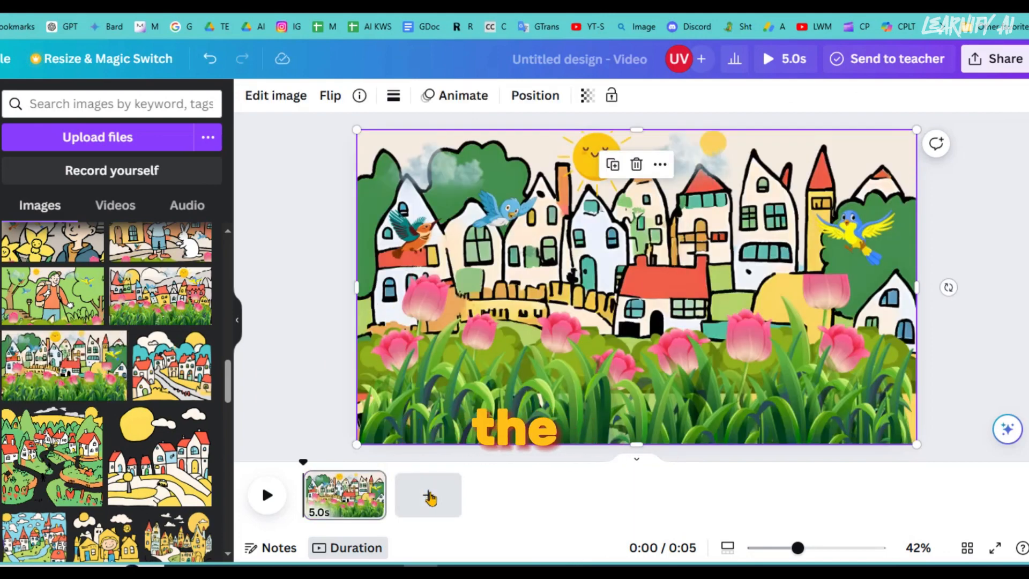
click(428, 496)
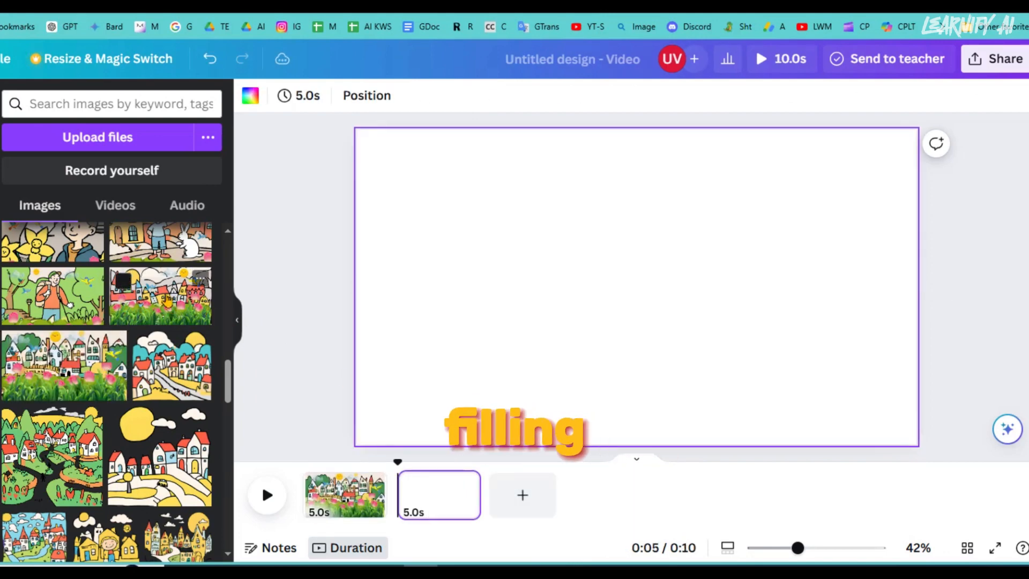
drag(167, 303, 429, 499)
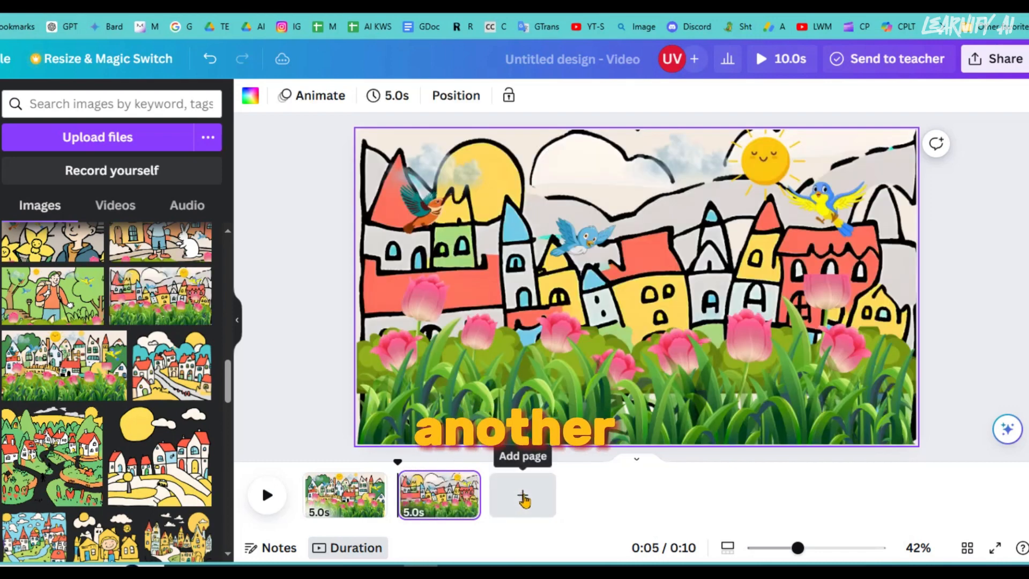
click(524, 498)
drag(53, 296, 386, 268)
Add the next pages in story order, one image each, from the boy with the rabbit through the trumpet player to the laughing boy.
click(616, 494)
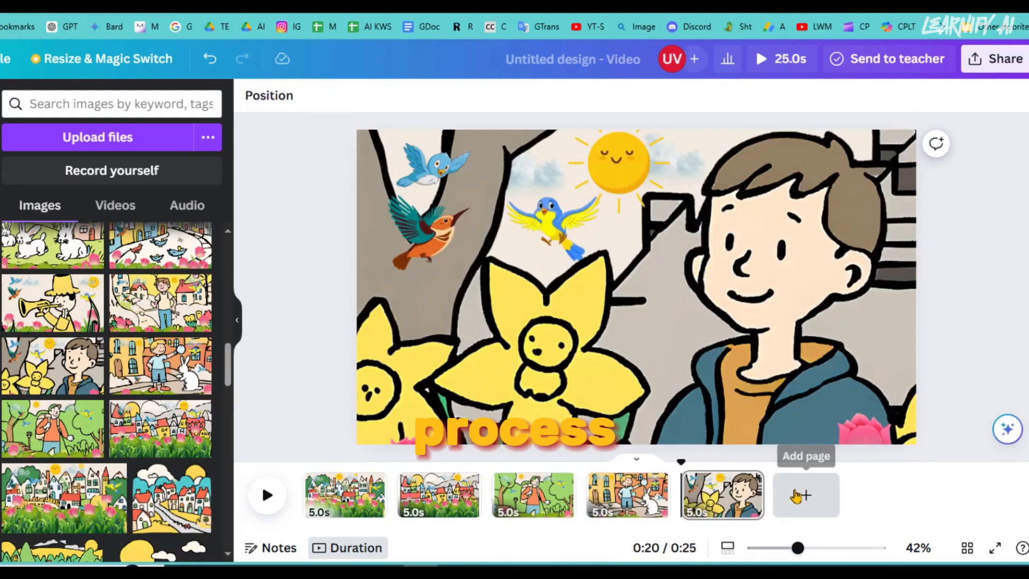
click(796, 496)
drag(161, 303, 817, 495)
click(900, 495)
drag(53, 303, 911, 494)
click(996, 496)
drag(161, 245, 911, 493)
click(996, 495)
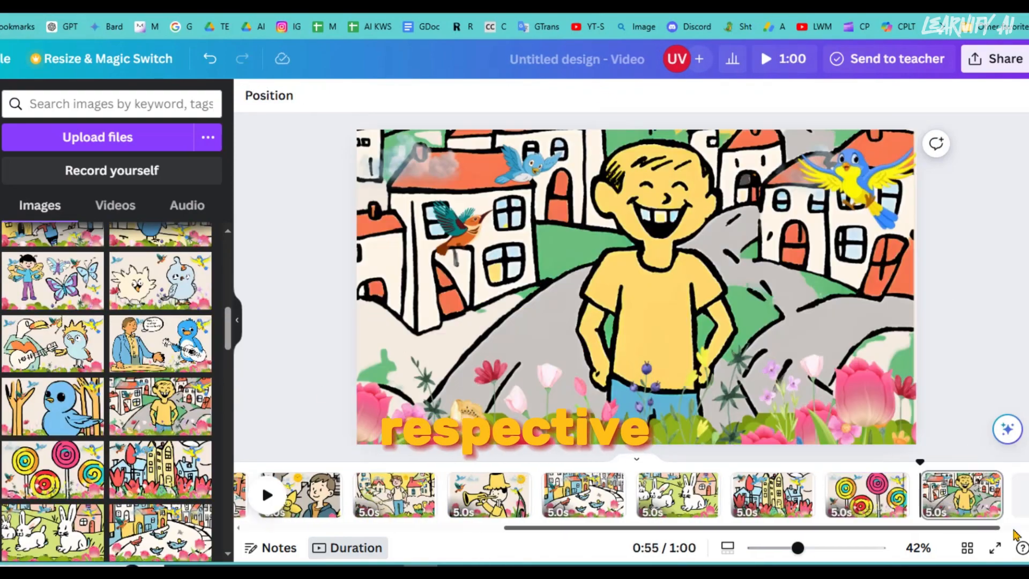
Add pages with the large blue bird, man with guitar-playing bird, guitar-playing bird pair and two fluffy birds images.
click(1017, 498)
drag(53, 406, 914, 493)
click(997, 496)
drag(160, 343, 914, 493)
click(997, 496)
drag(53, 343, 914, 494)
click(997, 495)
drag(160, 280, 913, 494)
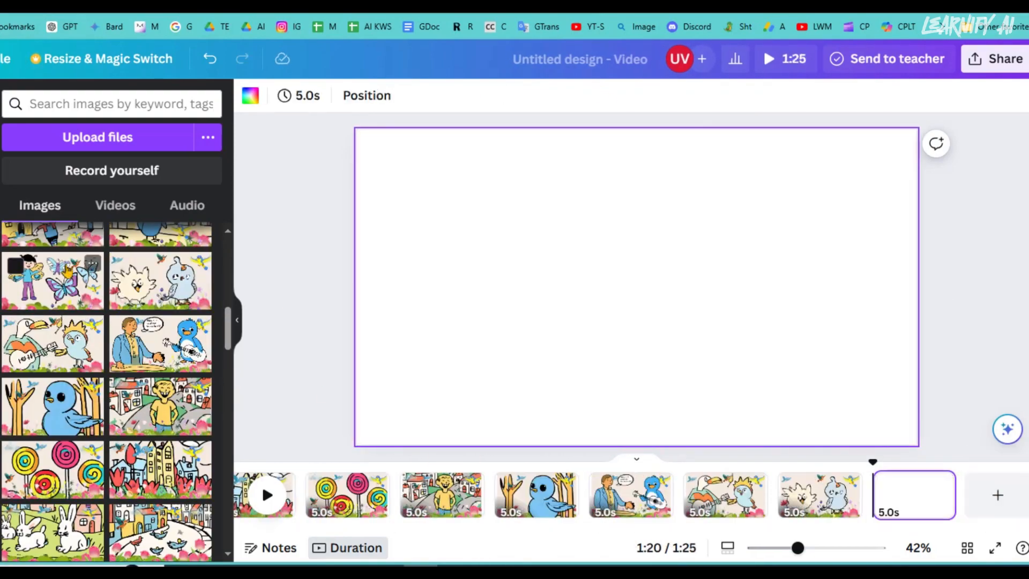
Continue with one page per image from the child with butterflies and blue owl through to the two boys under the trees.
drag(702, 442, 997, 496)
drag(53, 459, 997, 495)
drag(160, 397, 997, 496)
drag(53, 397, 997, 495)
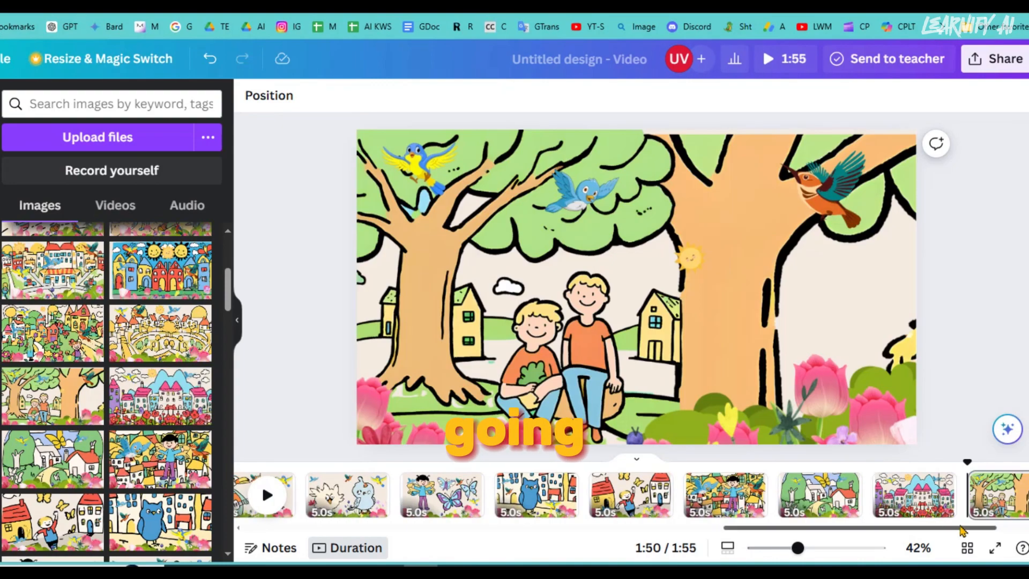
Add six more full-page images in order, from the yellow village scene to the row of yellow houses with the parrot.
drag(161, 333, 997, 495)
drag(54, 333, 994, 496)
drag(160, 270, 997, 496)
drag(53, 270, 997, 495)
scroll(134, 375, up, 4)
drag(161, 450, 997, 496)
drag(54, 450, 997, 495)
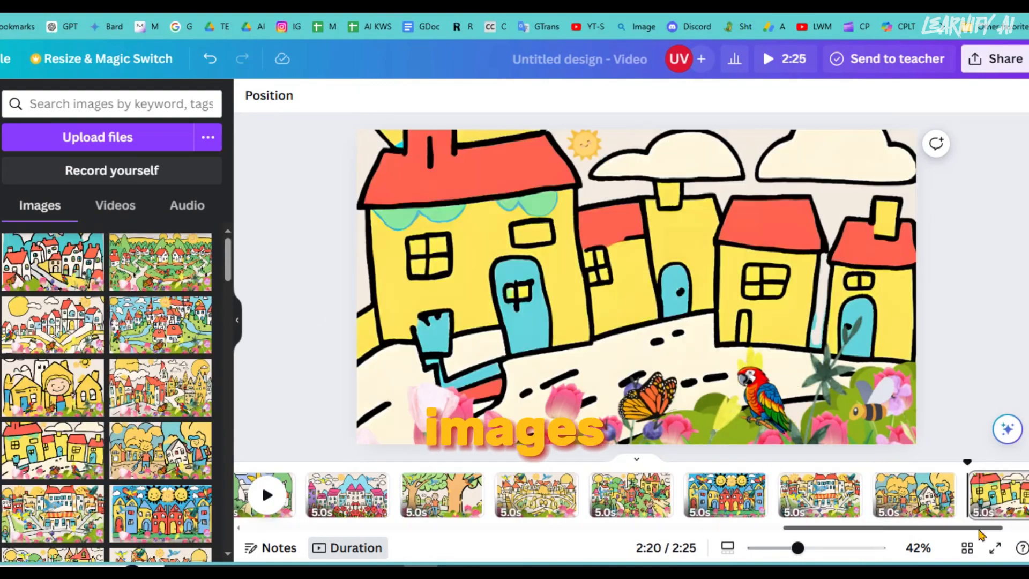
Add the remaining six village images on their own pages, ending with the teal-sky village scene.
drag(160, 387, 997, 496)
drag(53, 386, 997, 496)
drag(160, 325, 997, 496)
drag(53, 325, 997, 496)
drag(160, 261, 997, 495)
drag(53, 261, 742, 448)
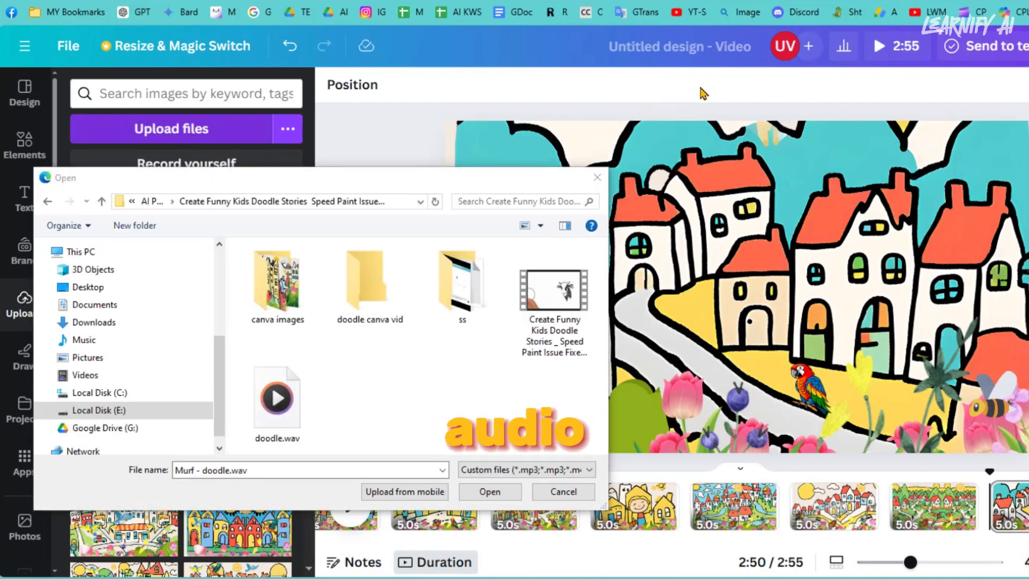
Upload the doodle.wav voice-over and add it to the video timeline.
key(Escape)
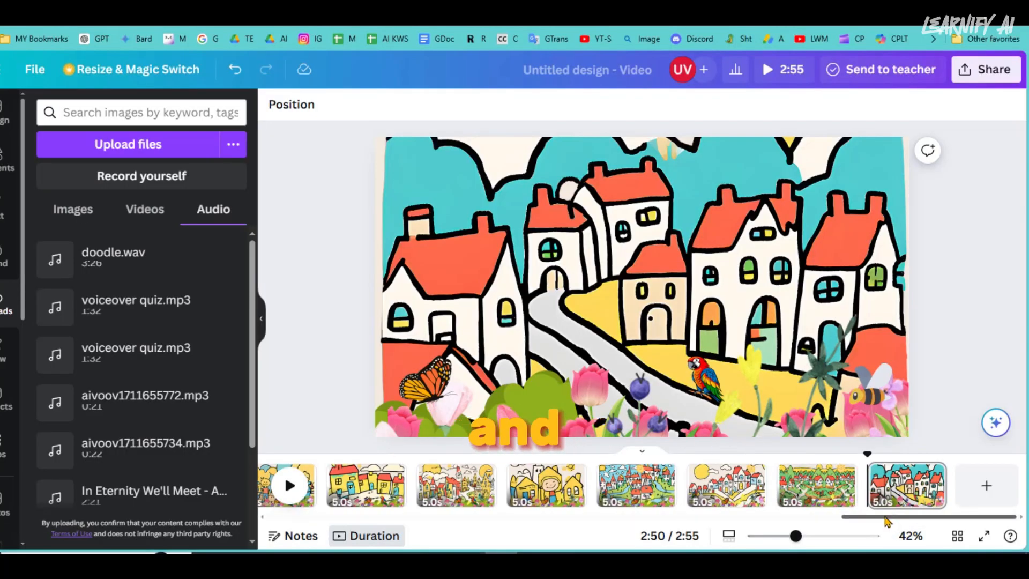
drag(884, 517, 306, 512)
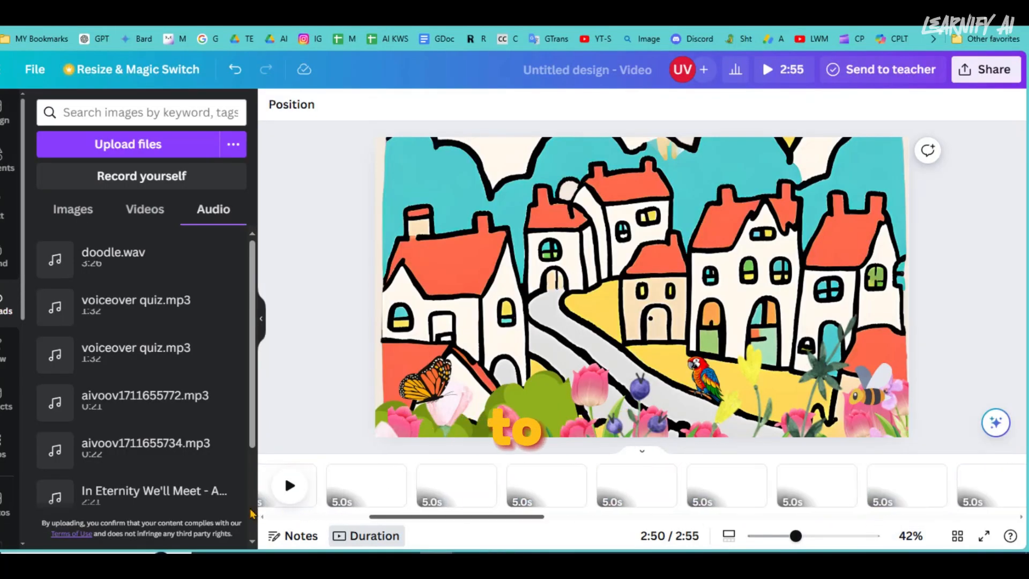
click(155, 268)
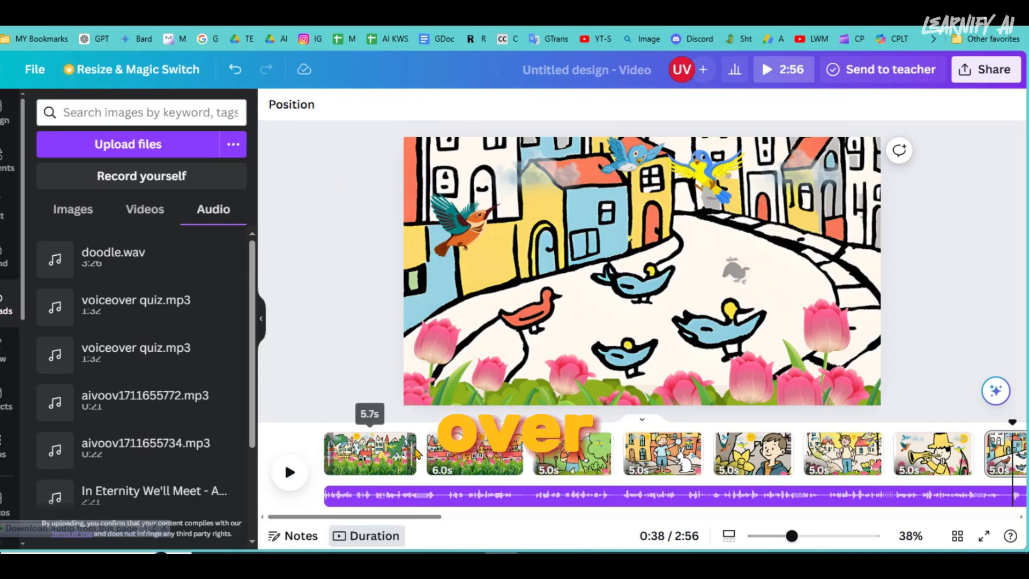
Time the first two pages to the voice-over, setting their durations to 6.5 and 6.4 seconds.
drag(413, 436, 409, 435)
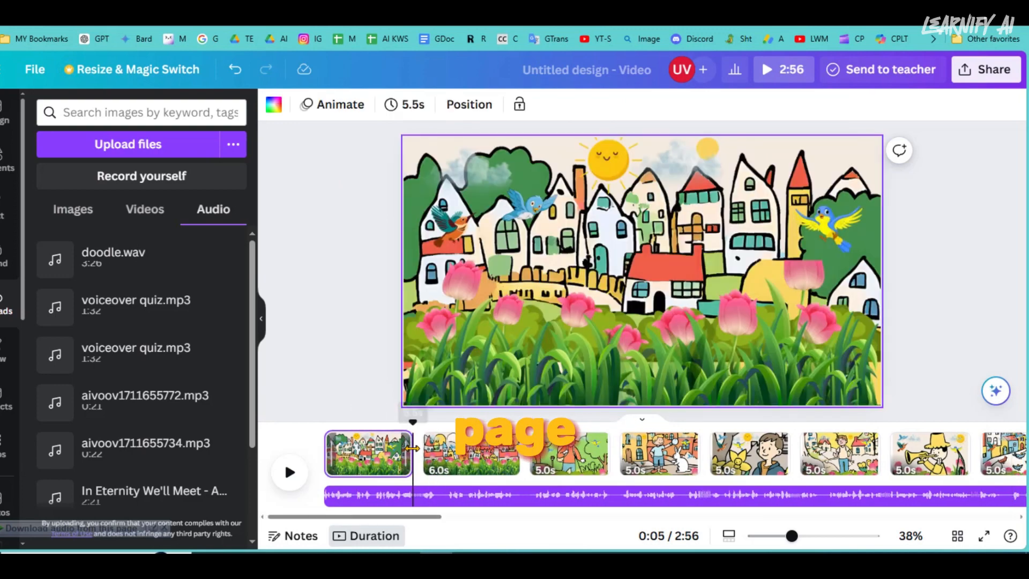
key(space)
key(space)
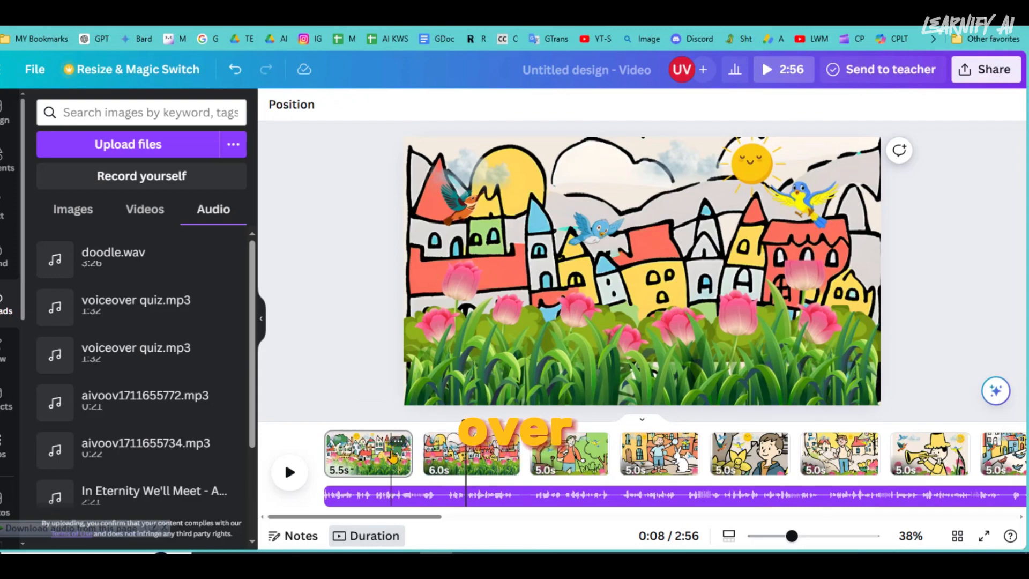
click(393, 456)
drag(412, 452, 427, 452)
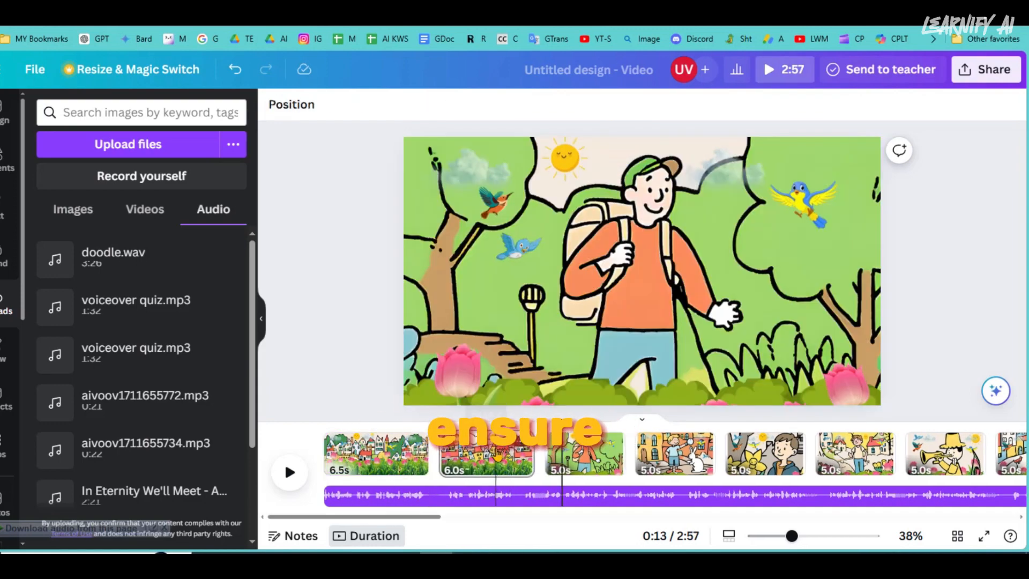
click(493, 454)
drag(534, 453, 520, 453)
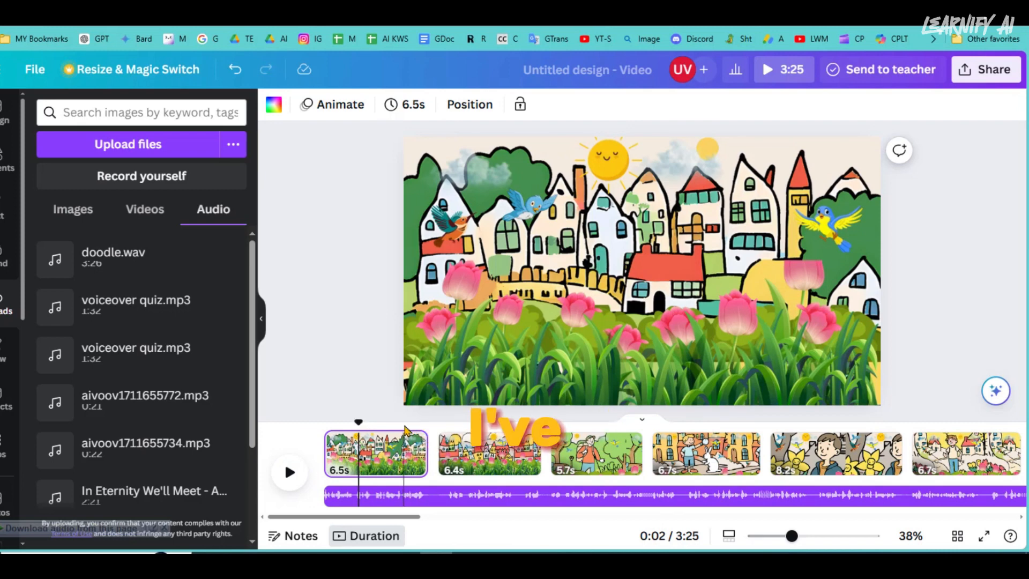
Split the tulip village page at 5.0 seconds and the red-roofed town page 4.4 seconds into it.
click(408, 423)
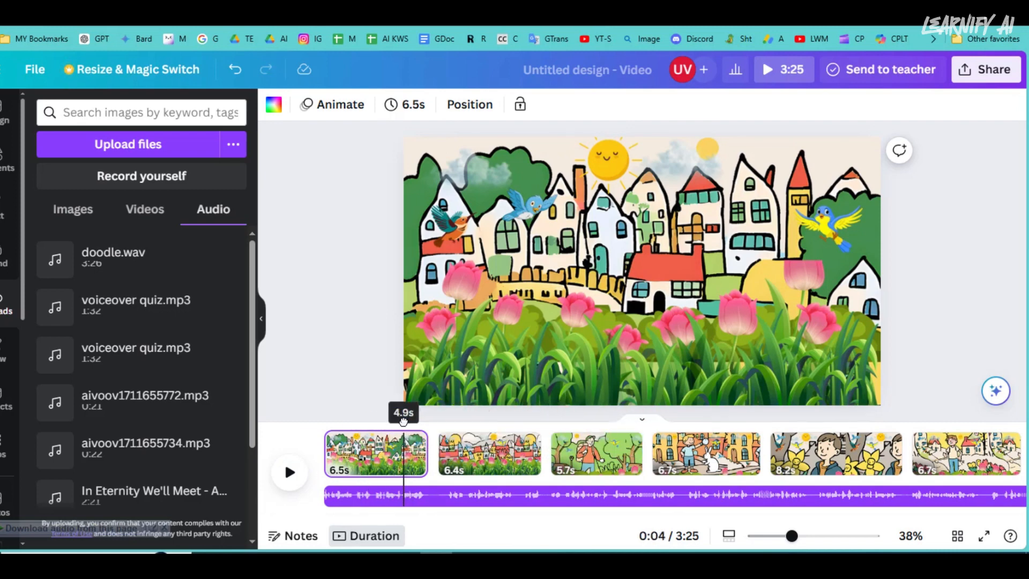
right_click(407, 454)
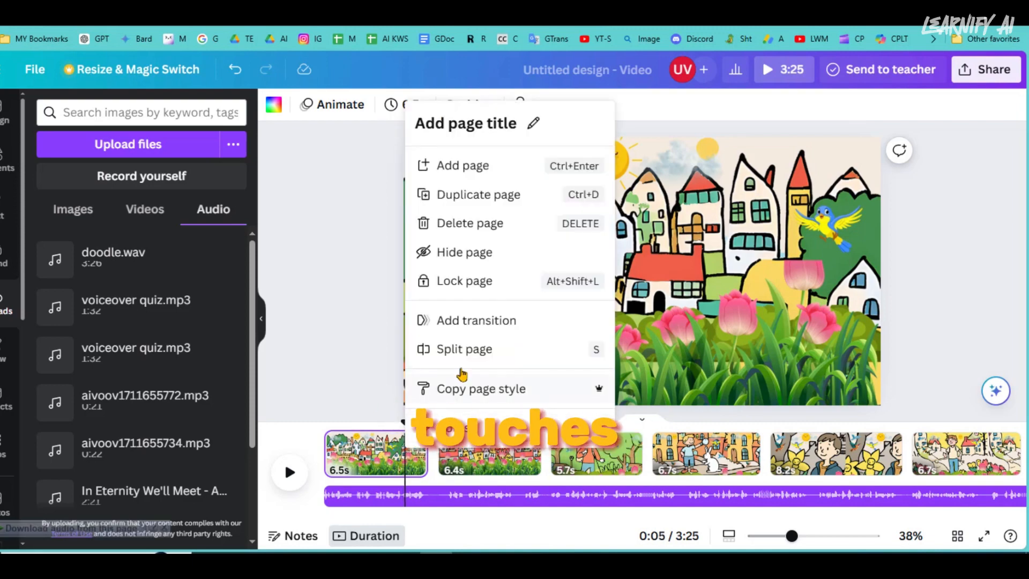
click(462, 349)
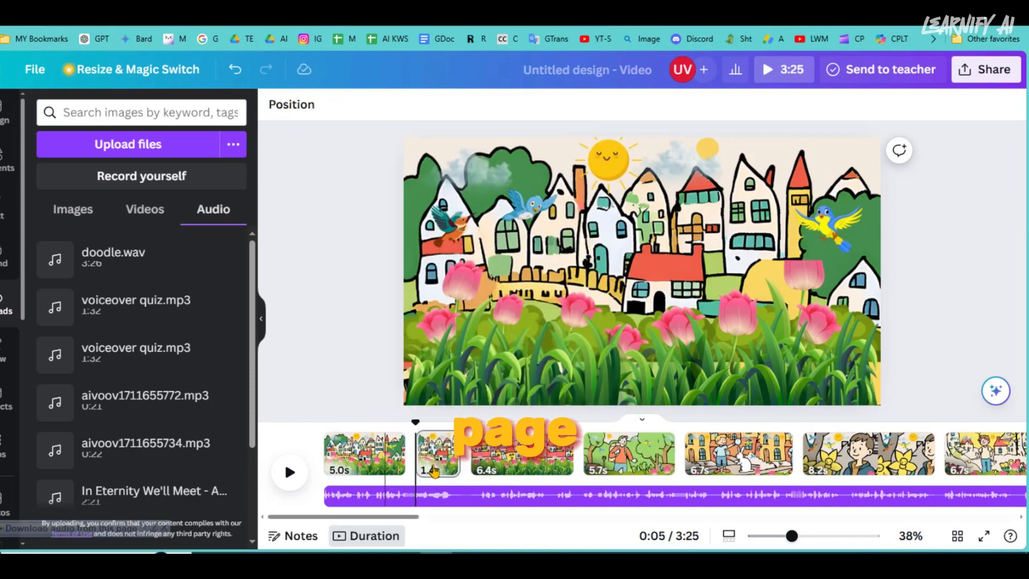
click(549, 423)
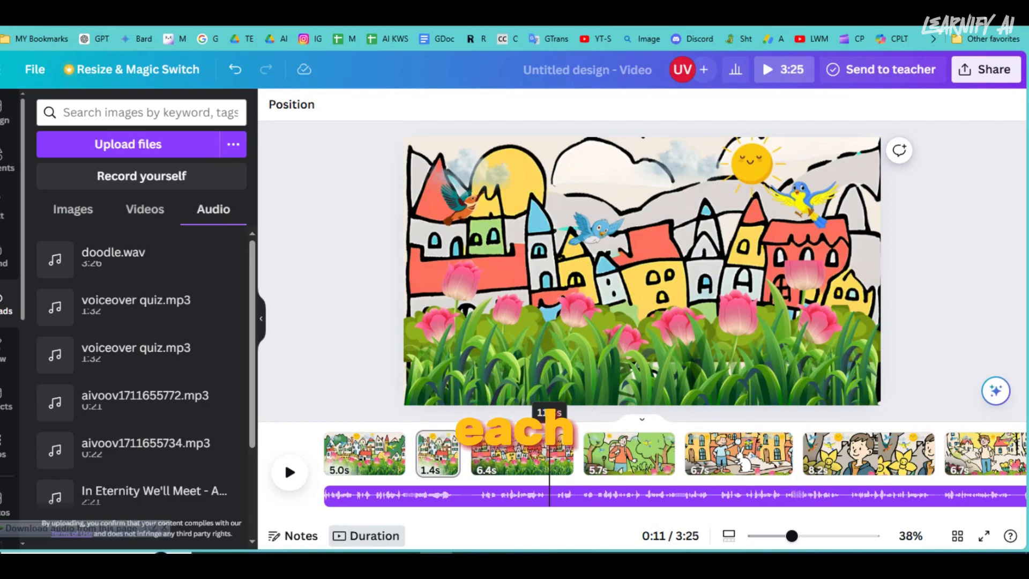
right_click(546, 450)
click(602, 348)
Split the hiker page at 3.7 seconds and the boy-with-rabbit page 4.3 seconds into it.
click(666, 431)
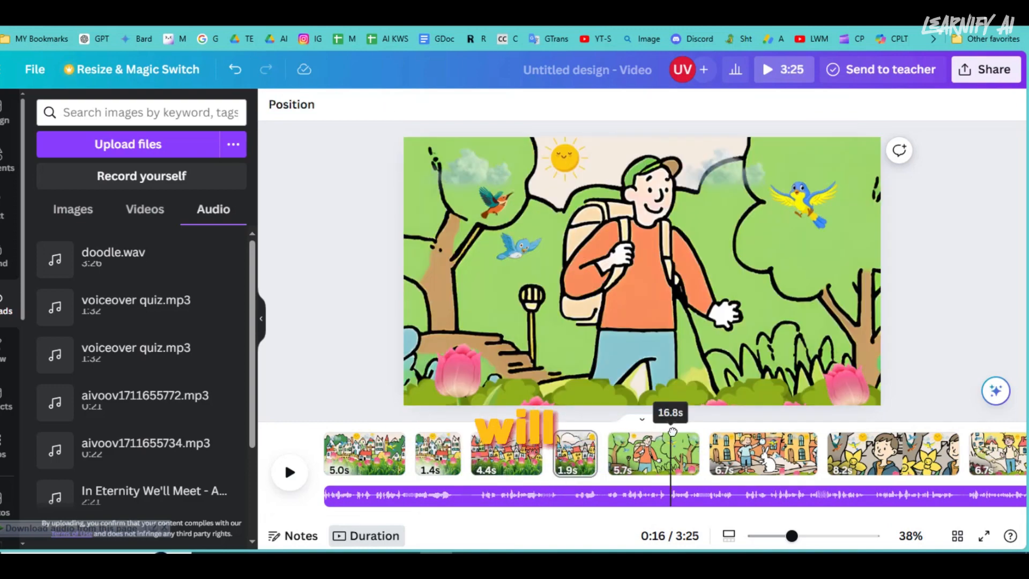
right_click(668, 439)
click(713, 343)
scroll(536, 456, right, 5)
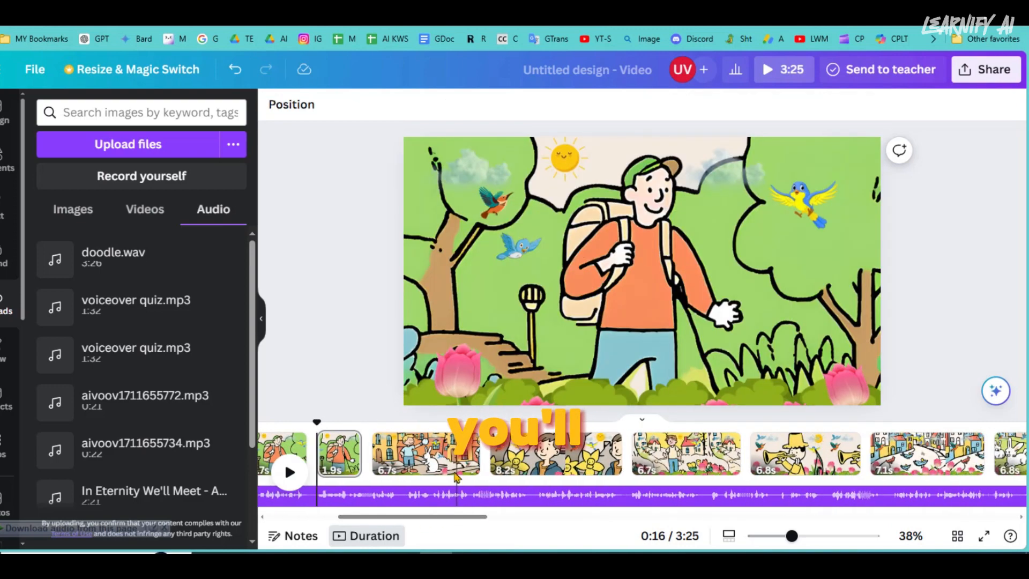
click(445, 460)
right_click(438, 445)
click(493, 351)
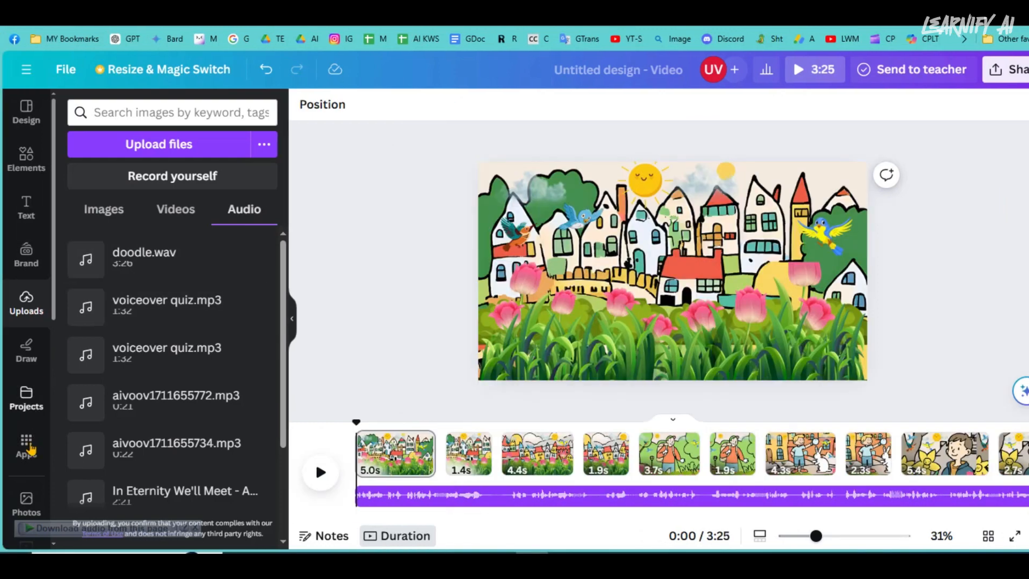
Search the apps for "speed painter", open Speed Painter and select the first 5.0-second page.
click(26, 454)
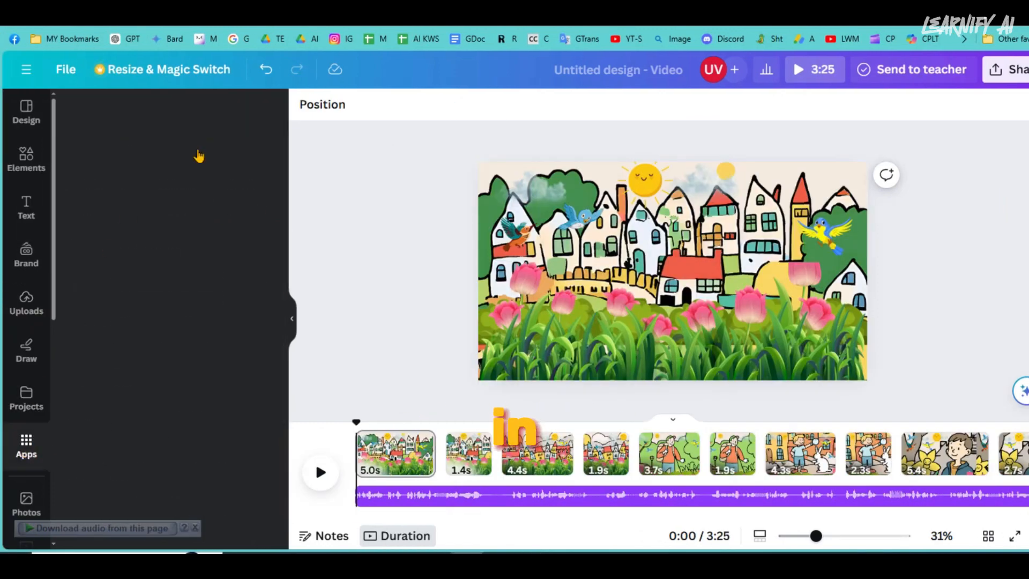
click(184, 113)
text(speed painter)
key(Return)
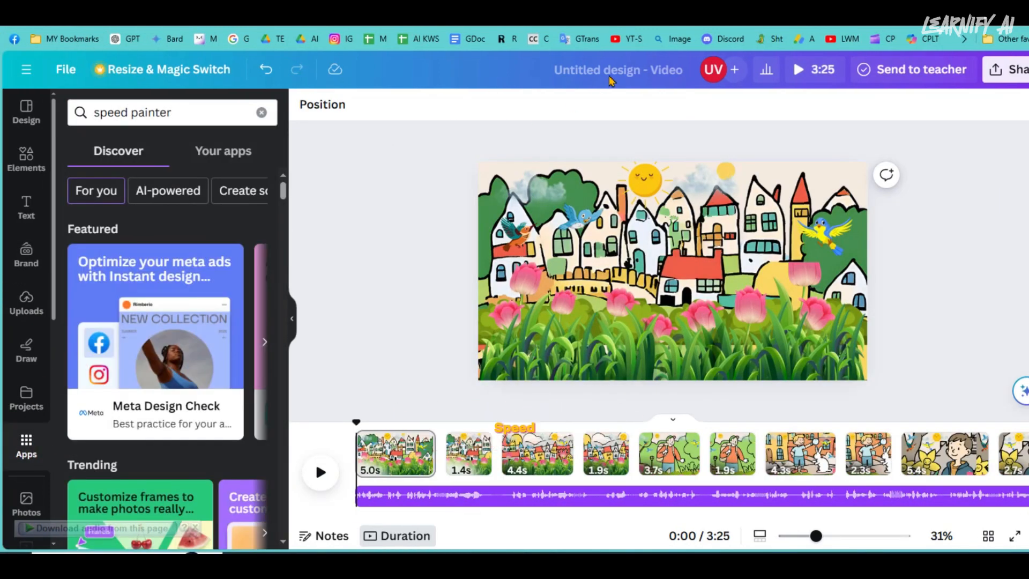
click(90, 175)
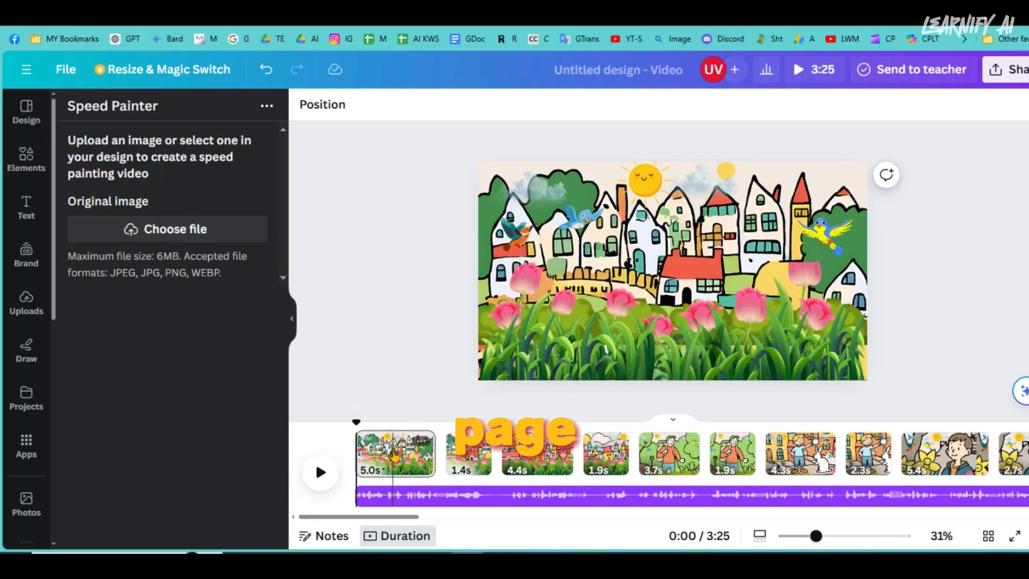
click(393, 454)
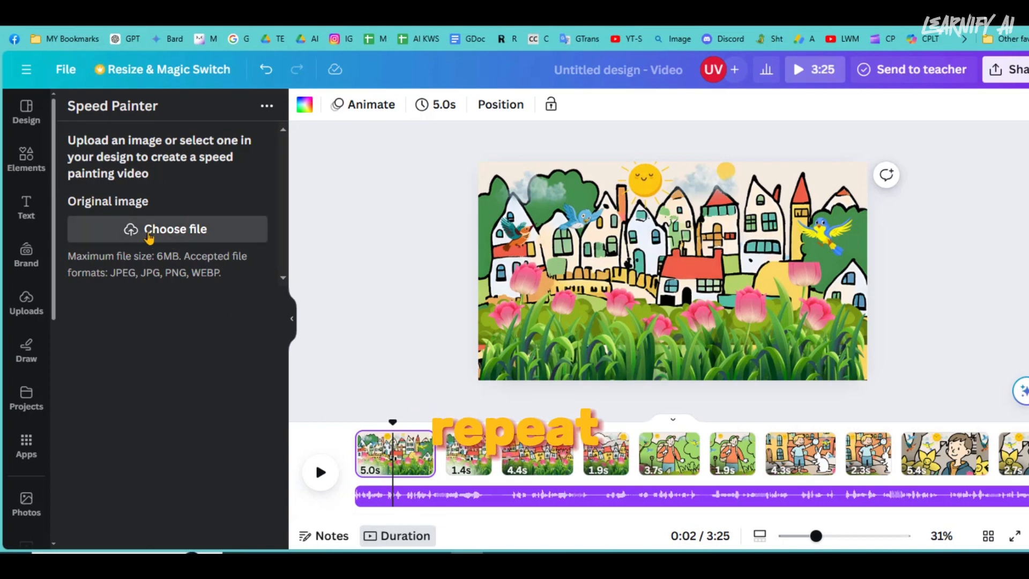
Load 1.png from the canva images folder as the original image for Speed Painter.
click(167, 229)
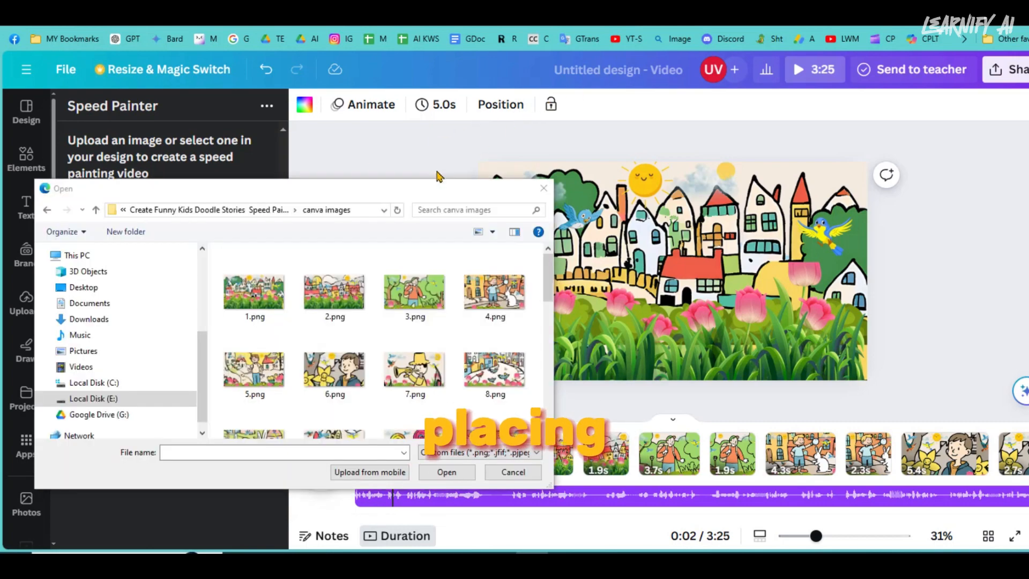
click(262, 294)
double_click(261, 293)
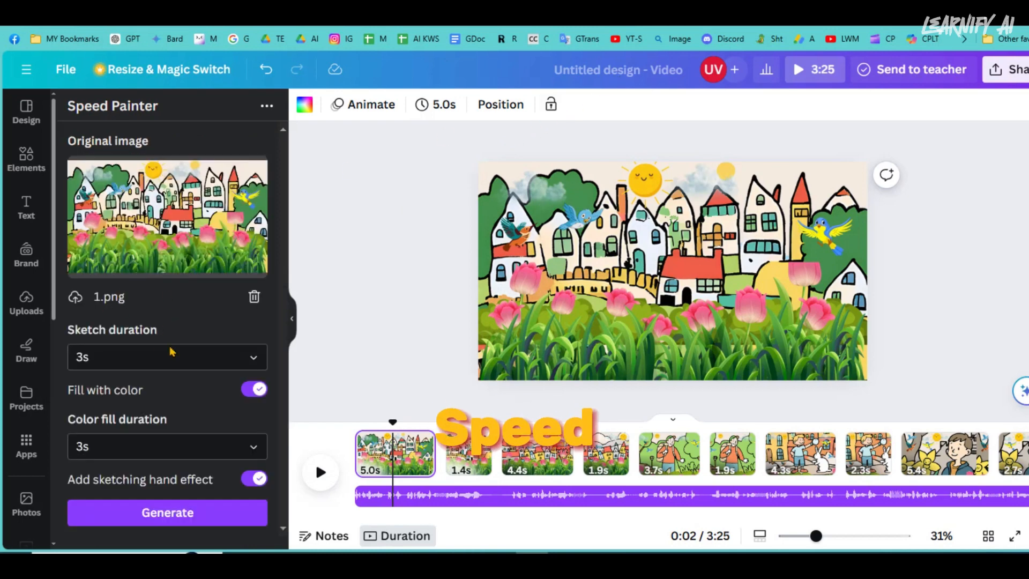
Generate the speed painting video with a 3s sketch duration, 3s color fill duration and the sketching hand effect.
click(177, 359)
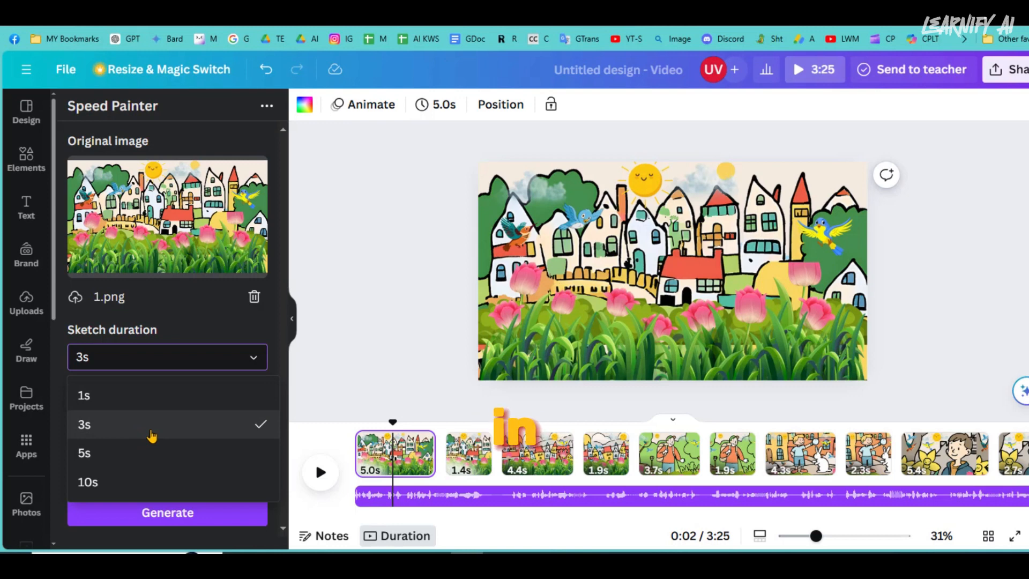
click(152, 436)
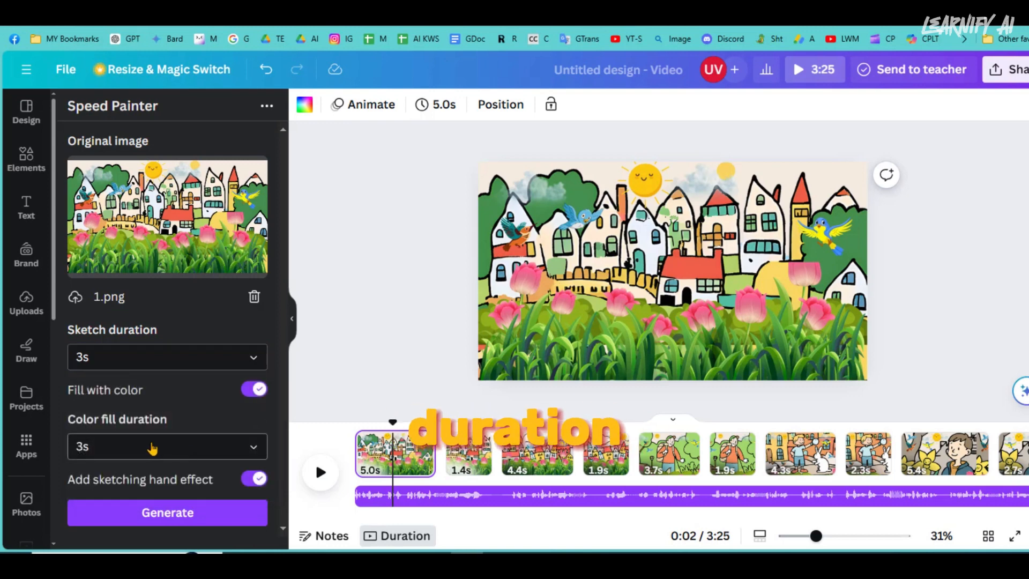
click(181, 452)
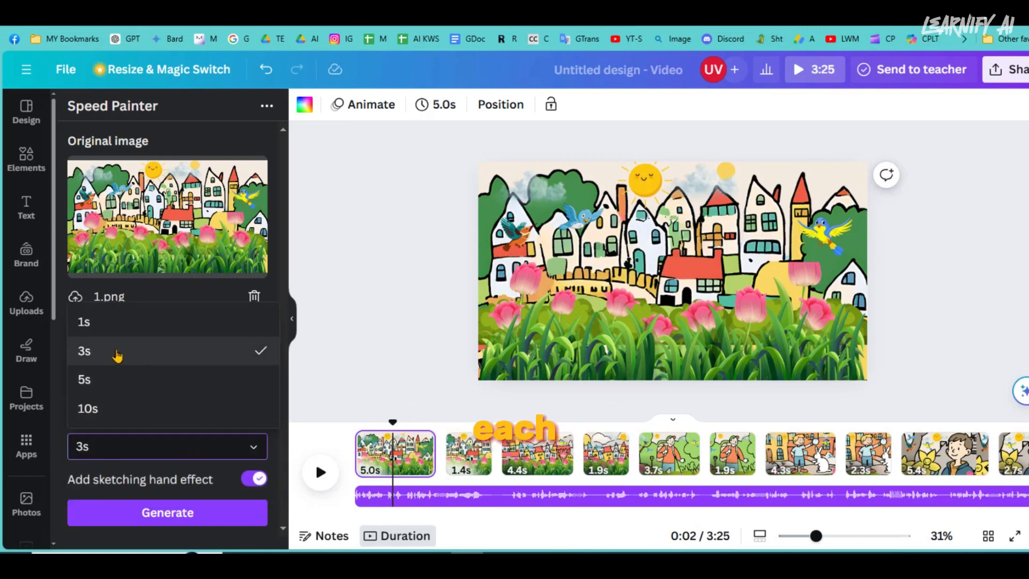
click(116, 355)
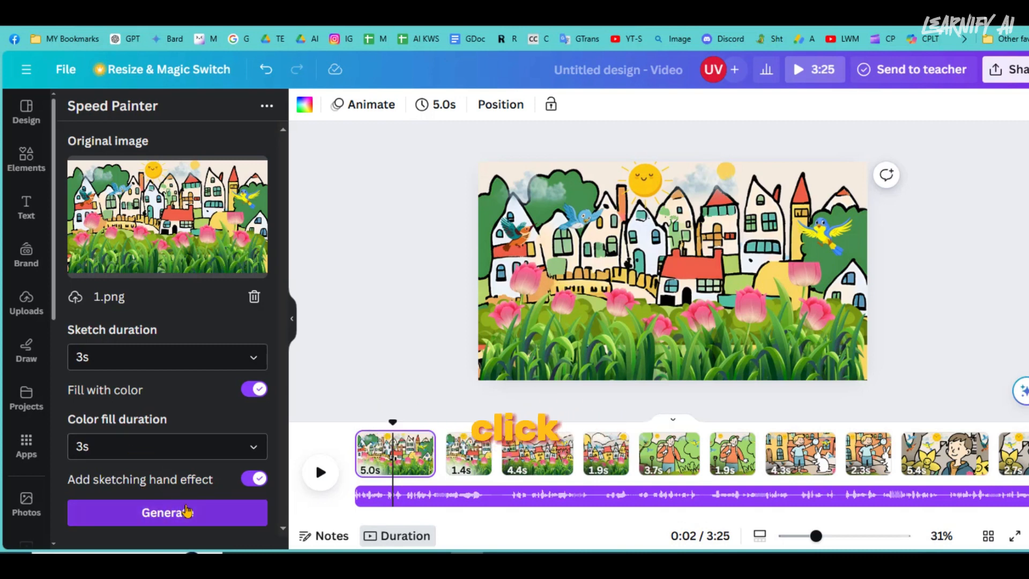
click(186, 511)
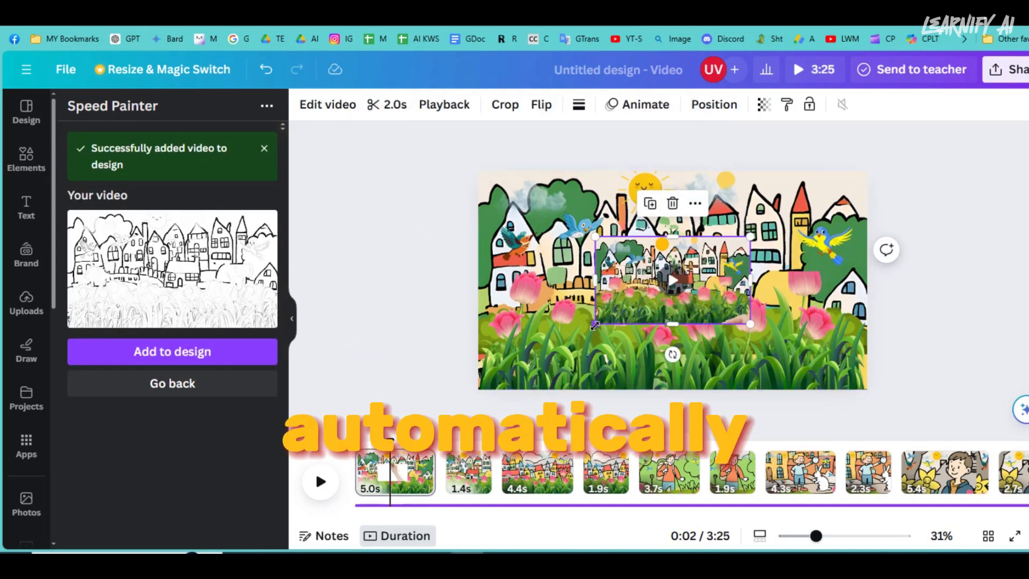
Enlarge the generated drawing video to cover the whole first page and play it from the start.
drag(594, 325, 478, 390)
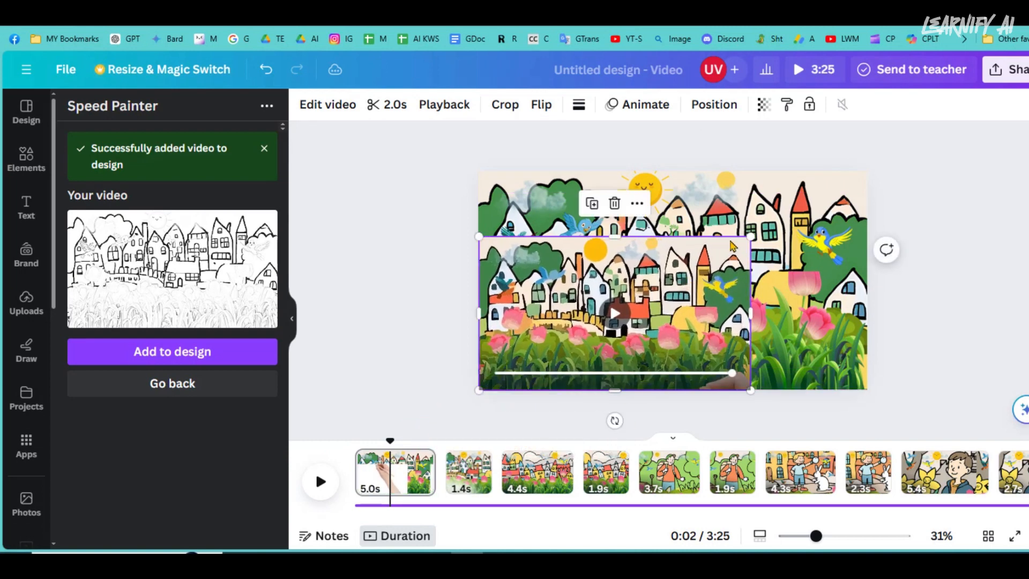
drag(750, 236, 883, 192)
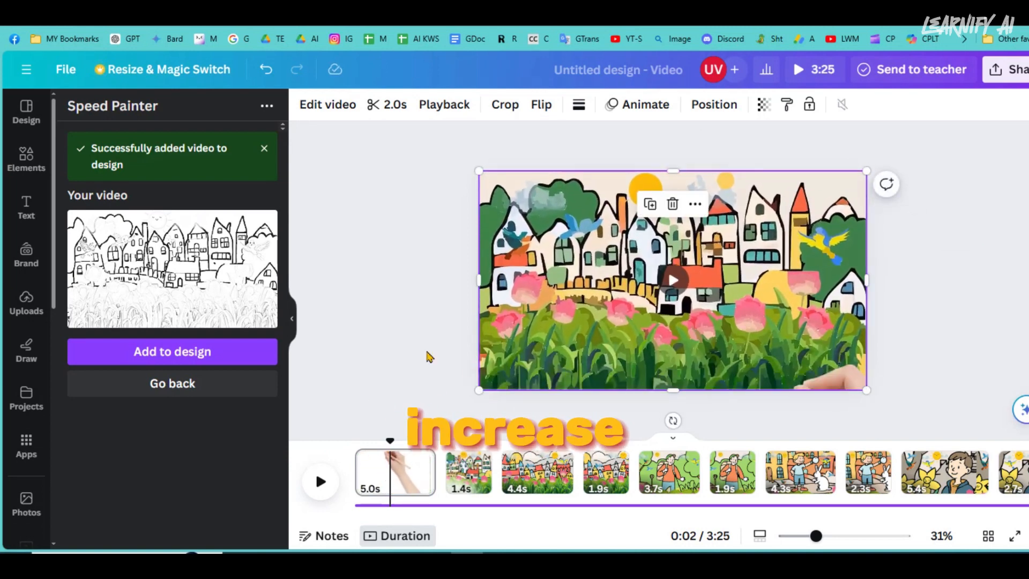
drag(390, 440, 356, 440)
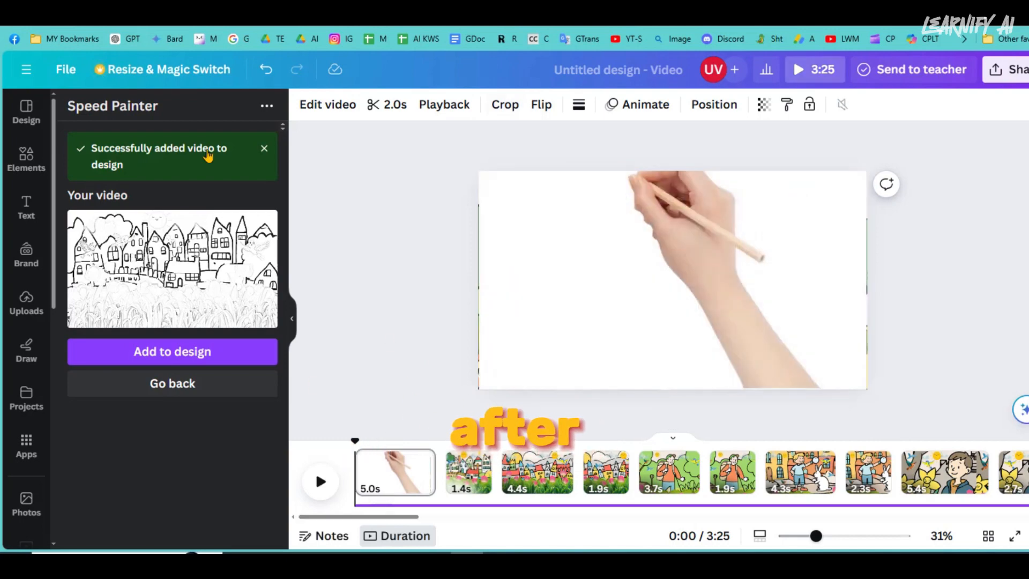
click(321, 481)
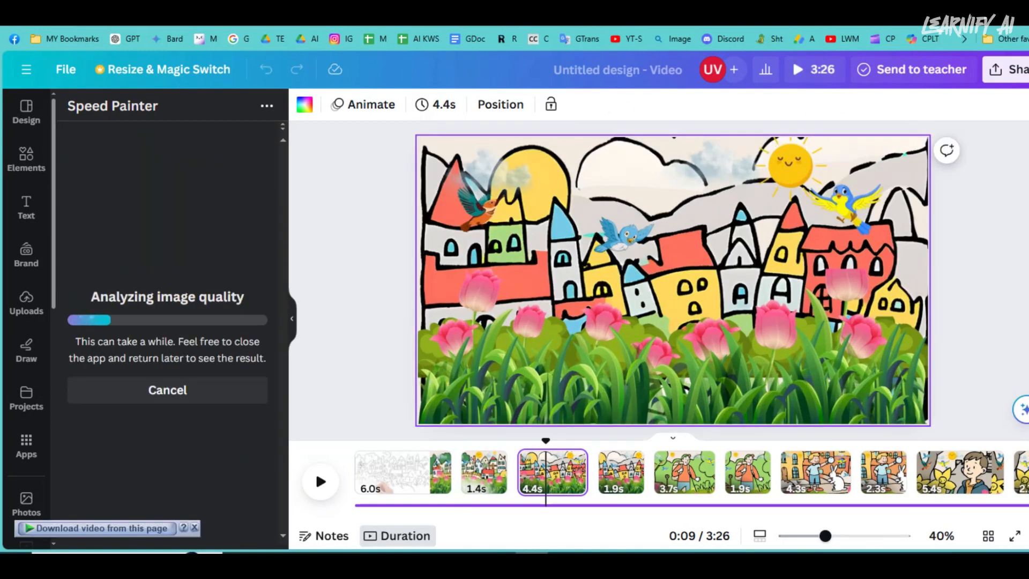
Enlarge the generated drawing video of the red-roofed town to cover its whole page, 1,920 wide, and play it.
click(179, 299)
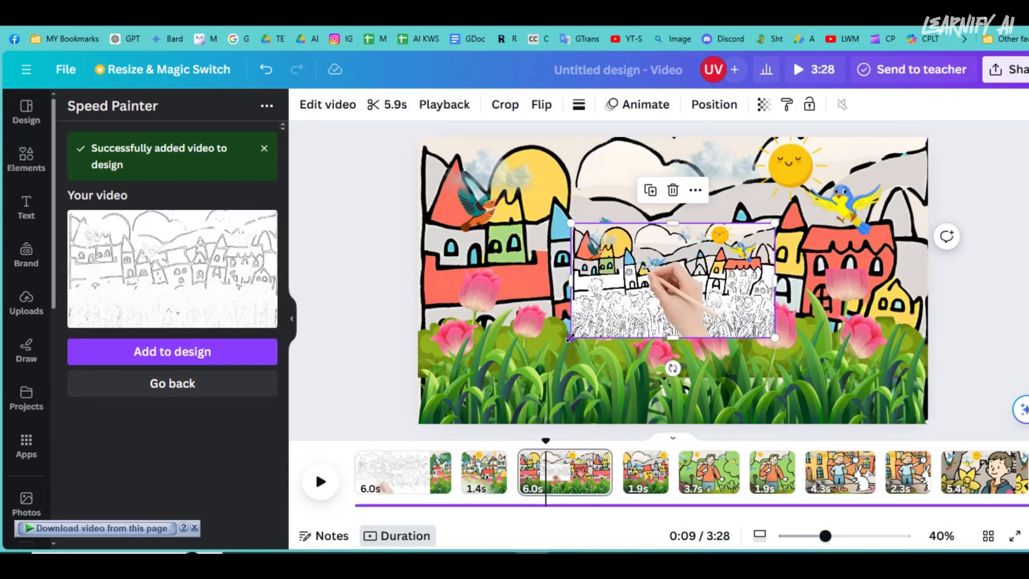
drag(571, 338, 418, 424)
drag(775, 223, 927, 144)
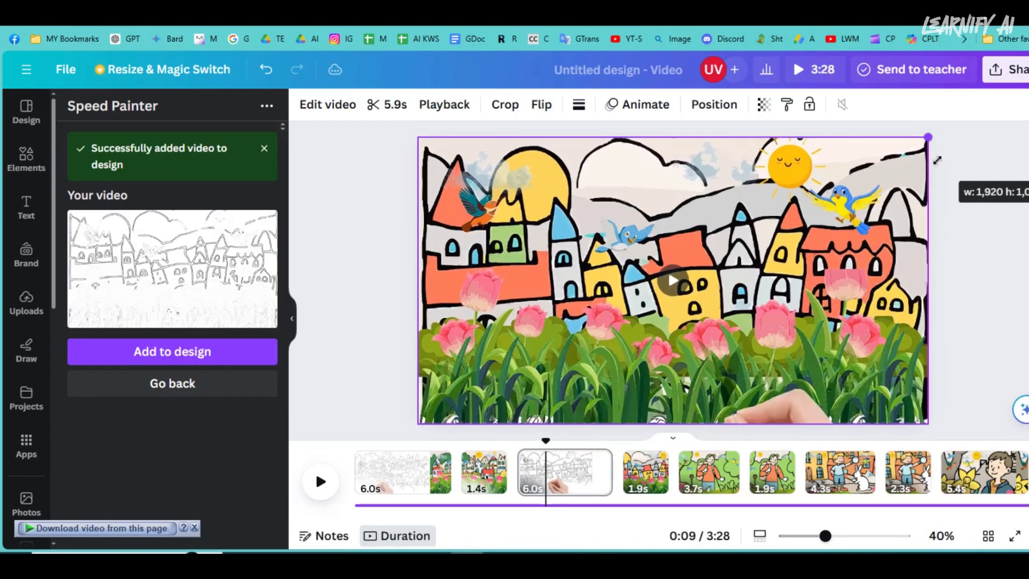
click(318, 479)
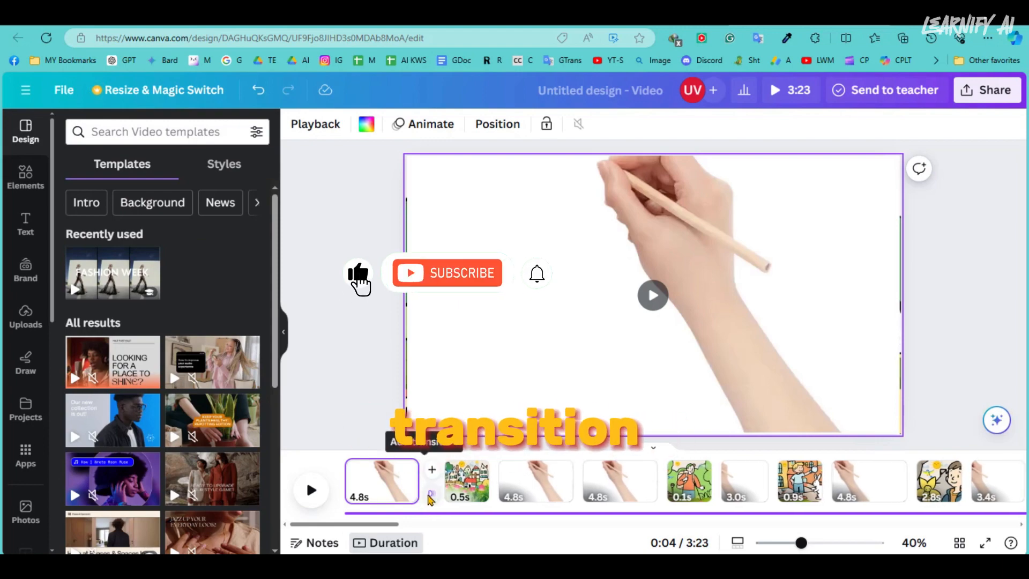
Add a Dissolve transition between the first drawing page and the village page after it.
click(428, 495)
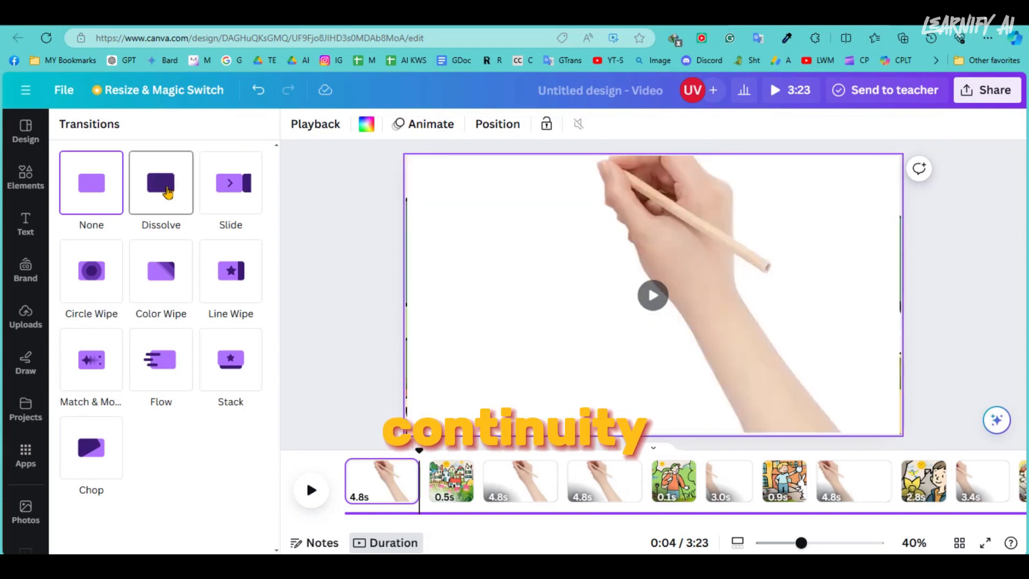
click(169, 192)
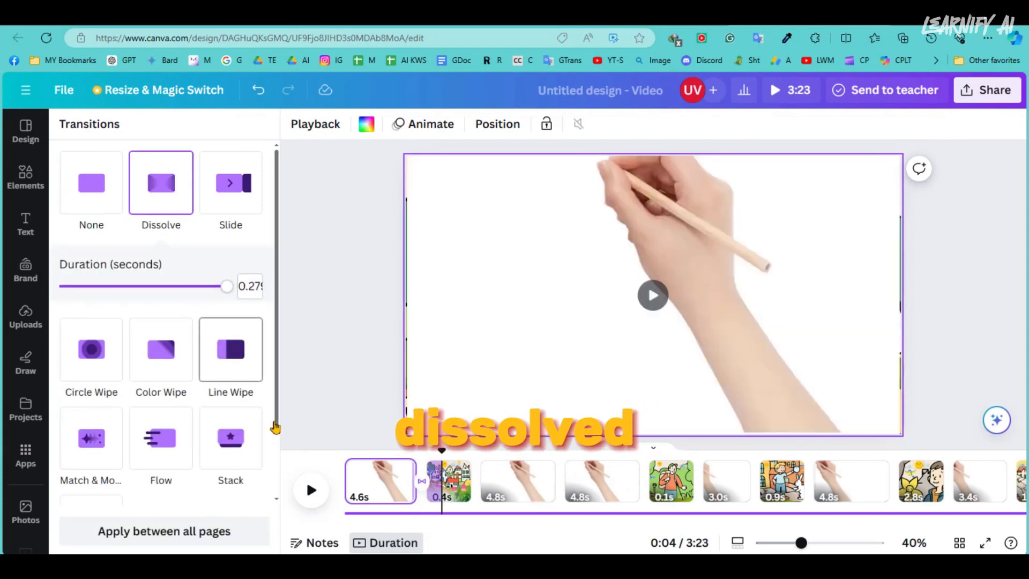
click(374, 455)
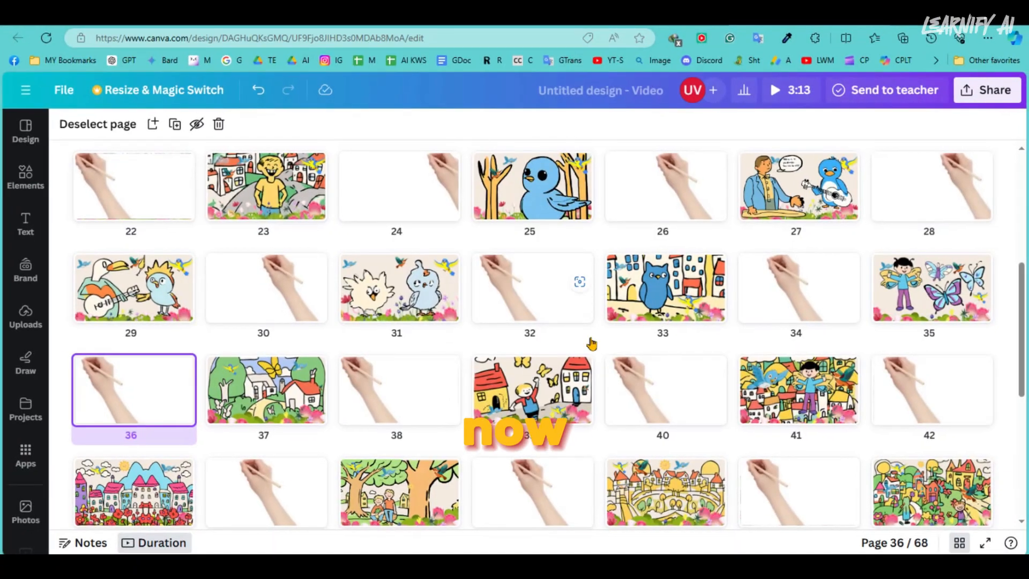
Download all 68 pages of the finished design as a 1080p MP4 Video.
scroll(590, 339, down, 5)
scroll(590, 339, up, 15)
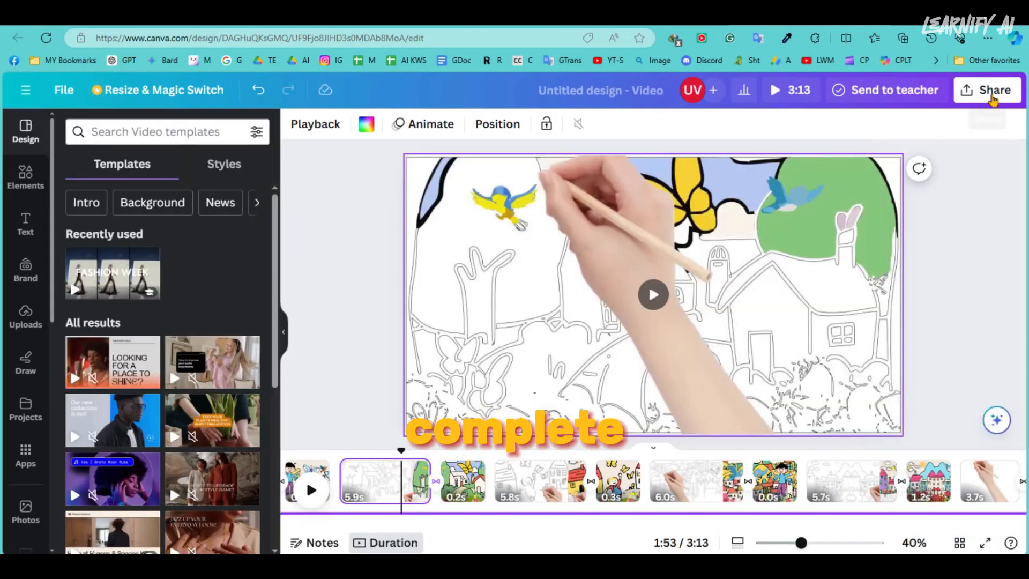
click(991, 96)
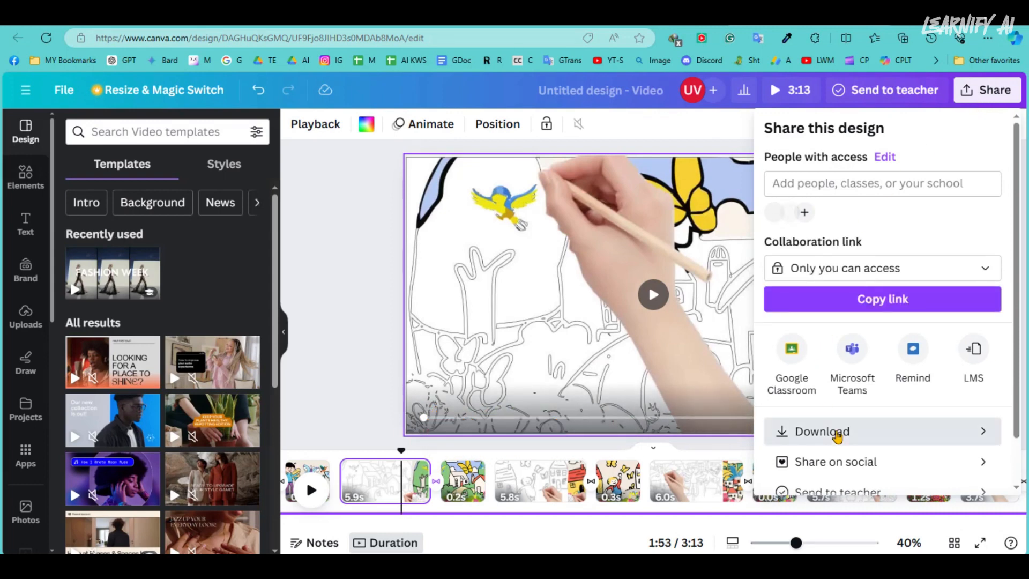
click(837, 432)
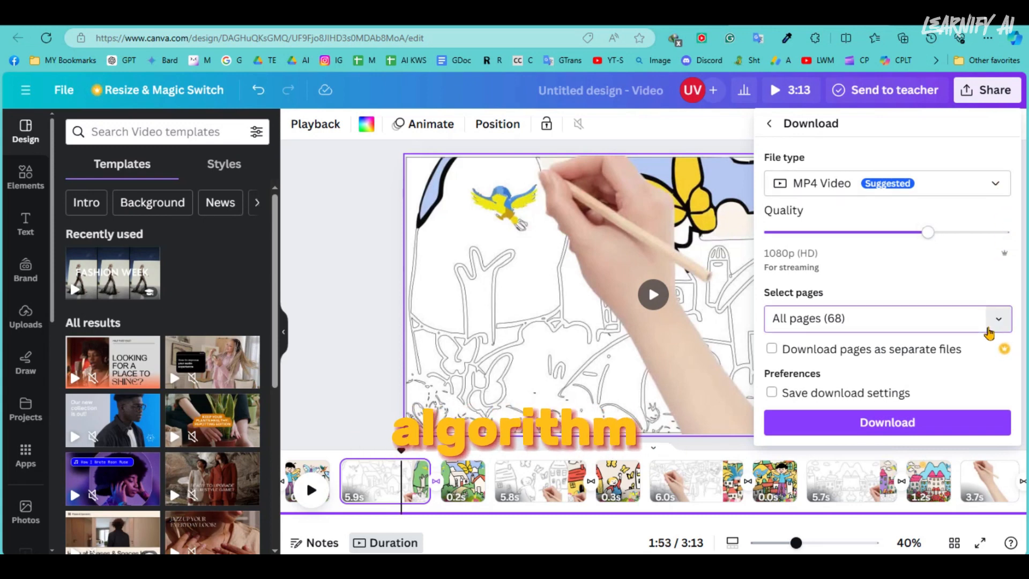
click(988, 332)
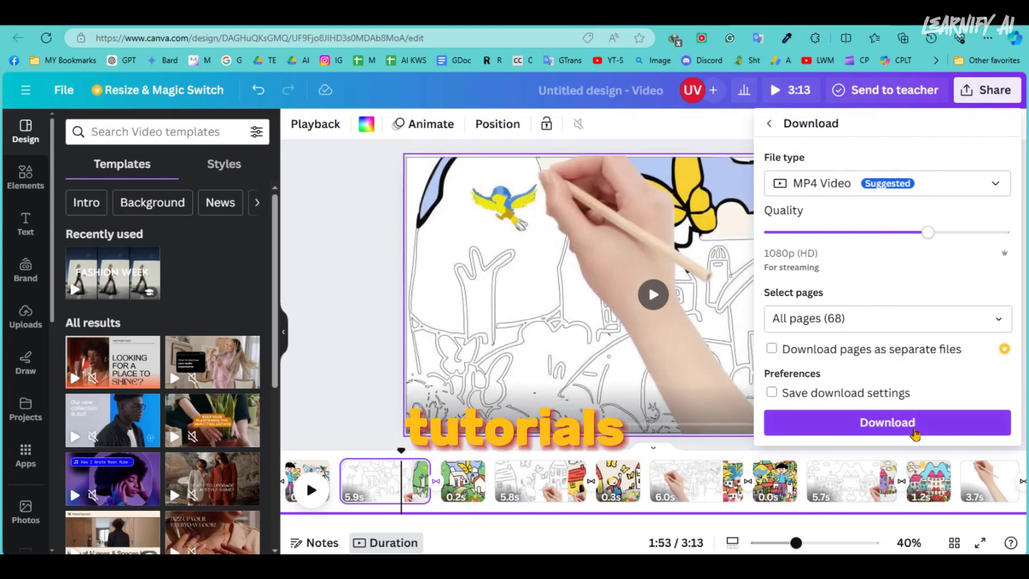
click(887, 423)
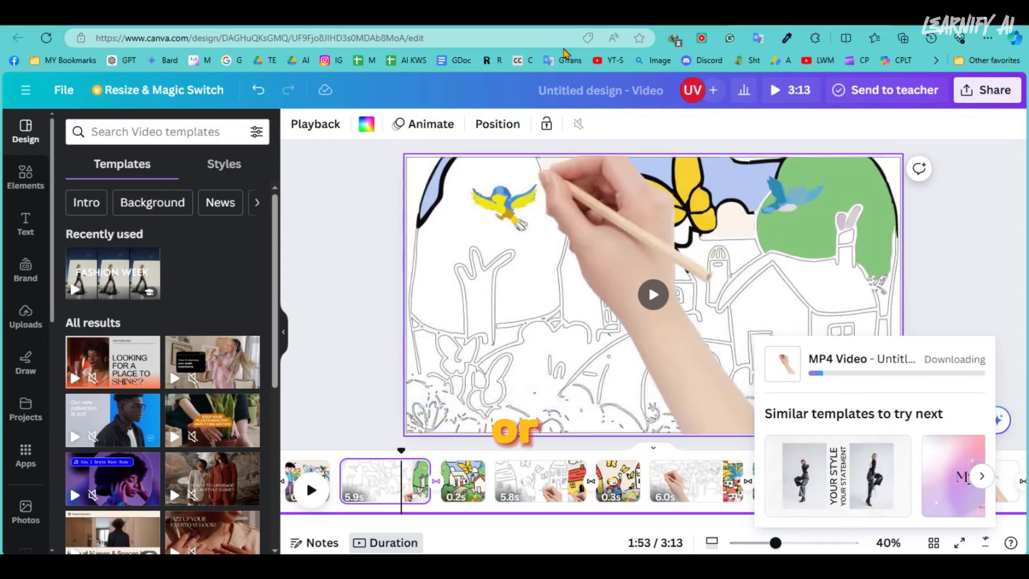